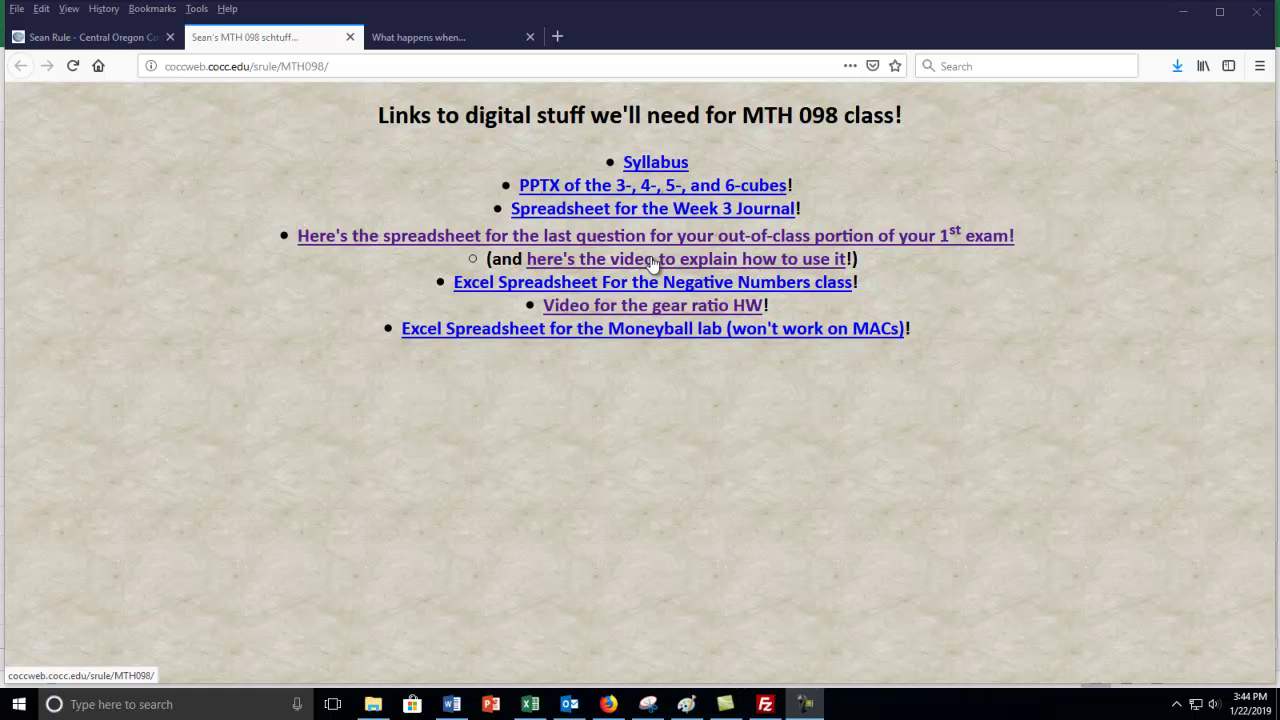
- Switch to the take-home workbook in Excel and examine the First, Second, Third and Fourth value columns
left_click(535, 710)
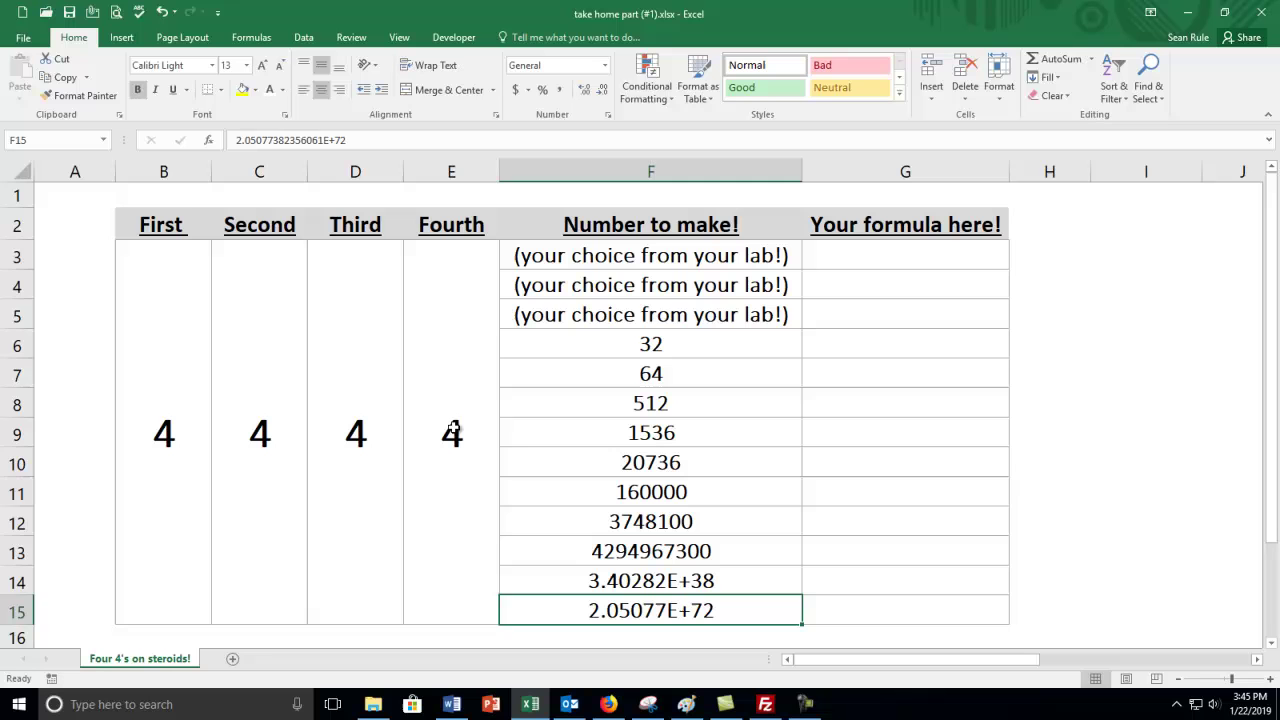
left_click(170, 432)
left_click(280, 455)
left_click(360, 468)
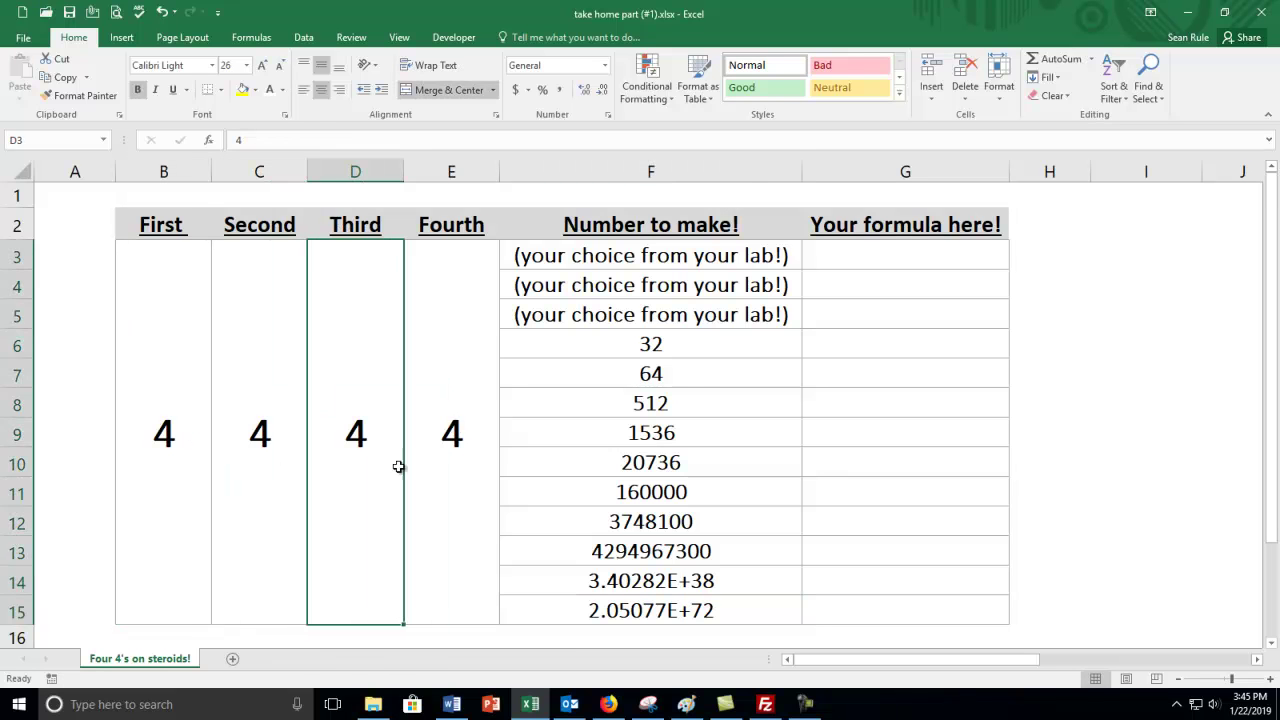
left_click(506, 460)
left_click(437, 448)
left_click(355, 460)
left_click(240, 461)
left_click(200, 461)
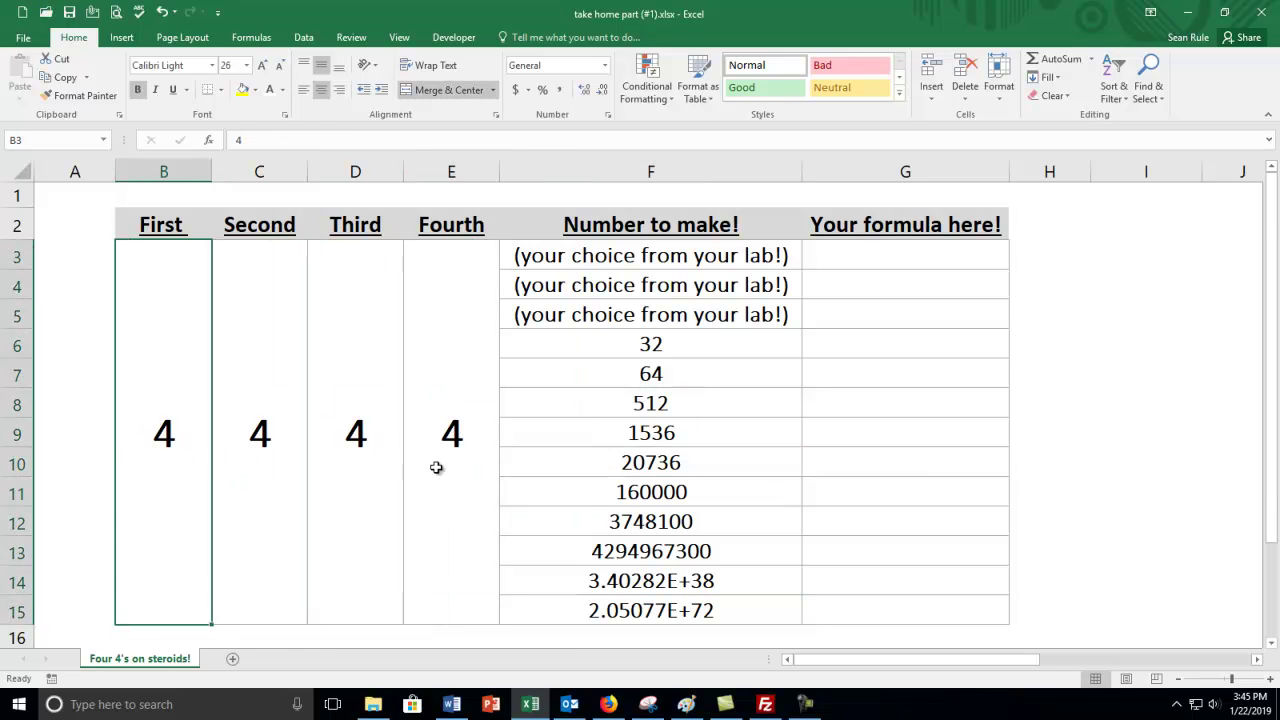
- Examine the target numbers, the three placeholder cells for chosen numbers and the formula column
left_click(655, 444)
left_click(642, 348)
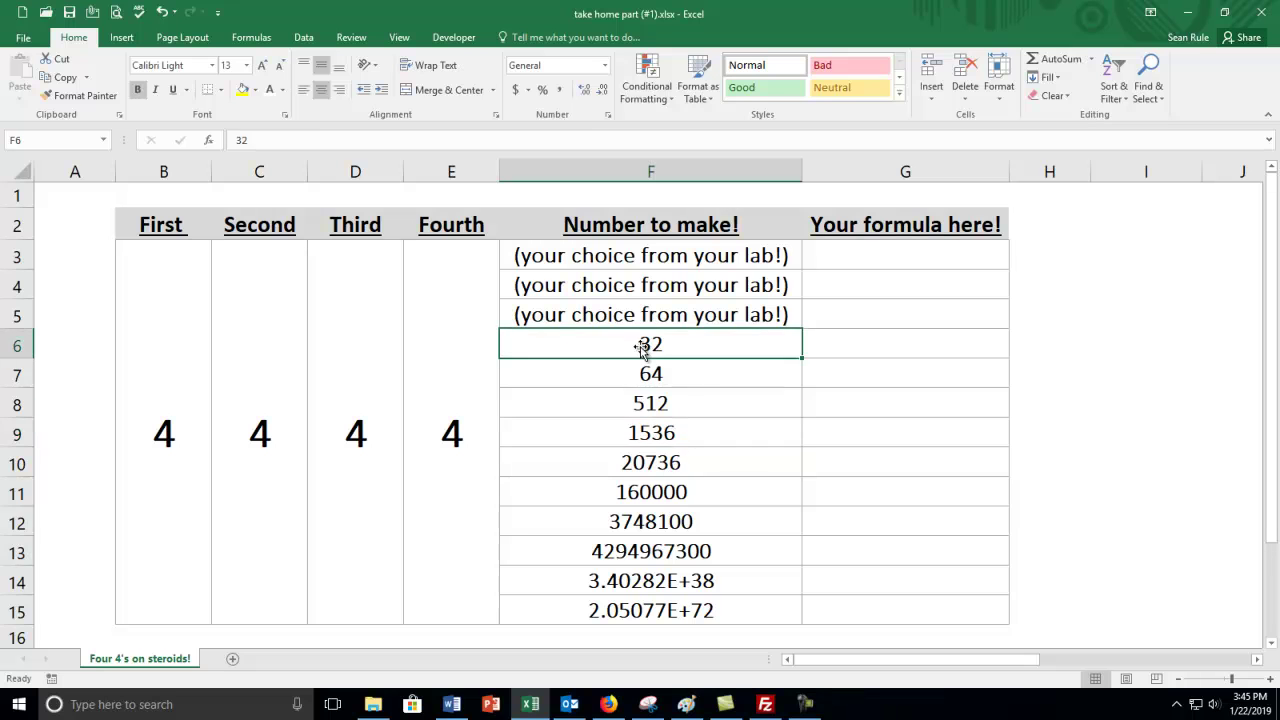
left_click(664, 376)
left_click(640, 410)
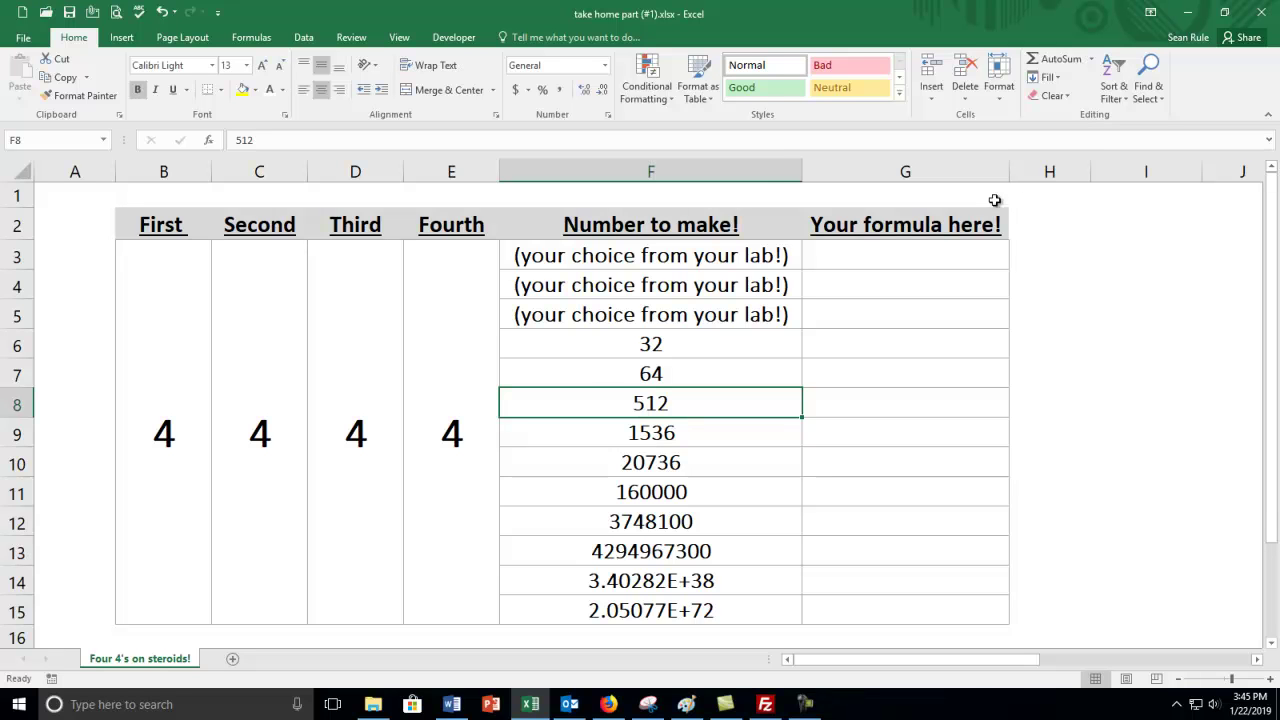
left_click(946, 224)
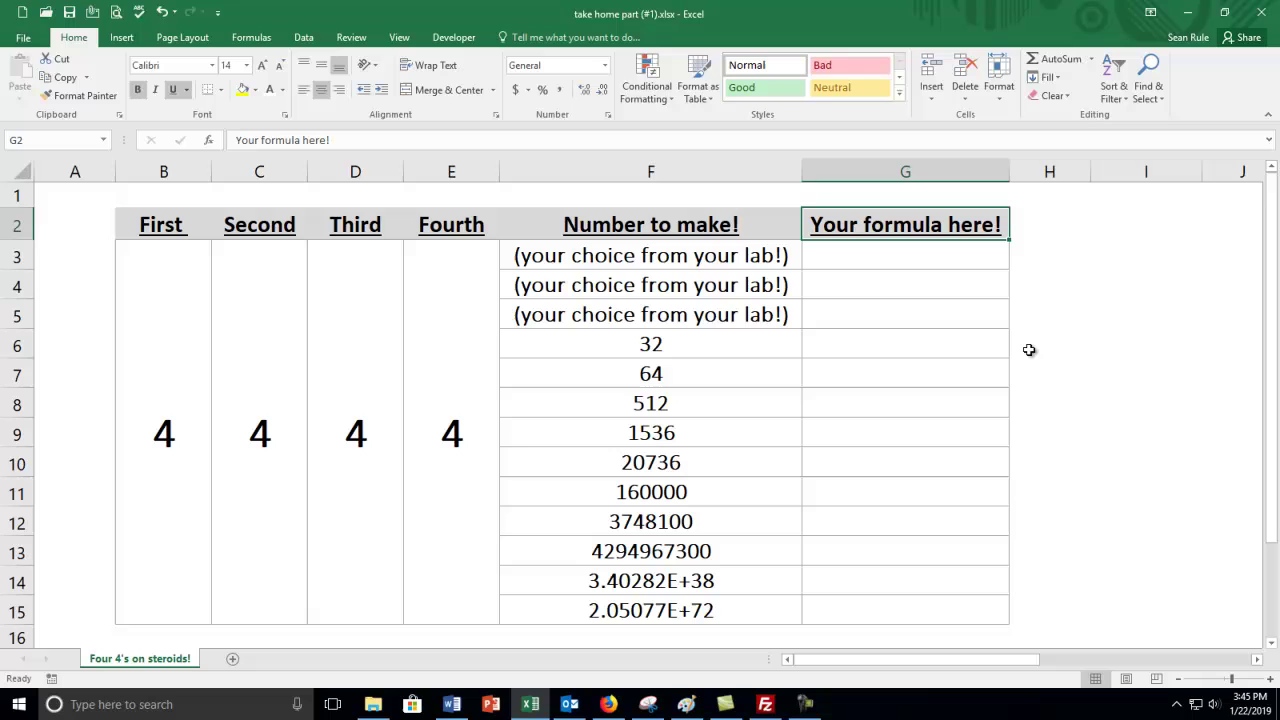
left_click(640, 264)
left_click(644, 291)
left_click(644, 310)
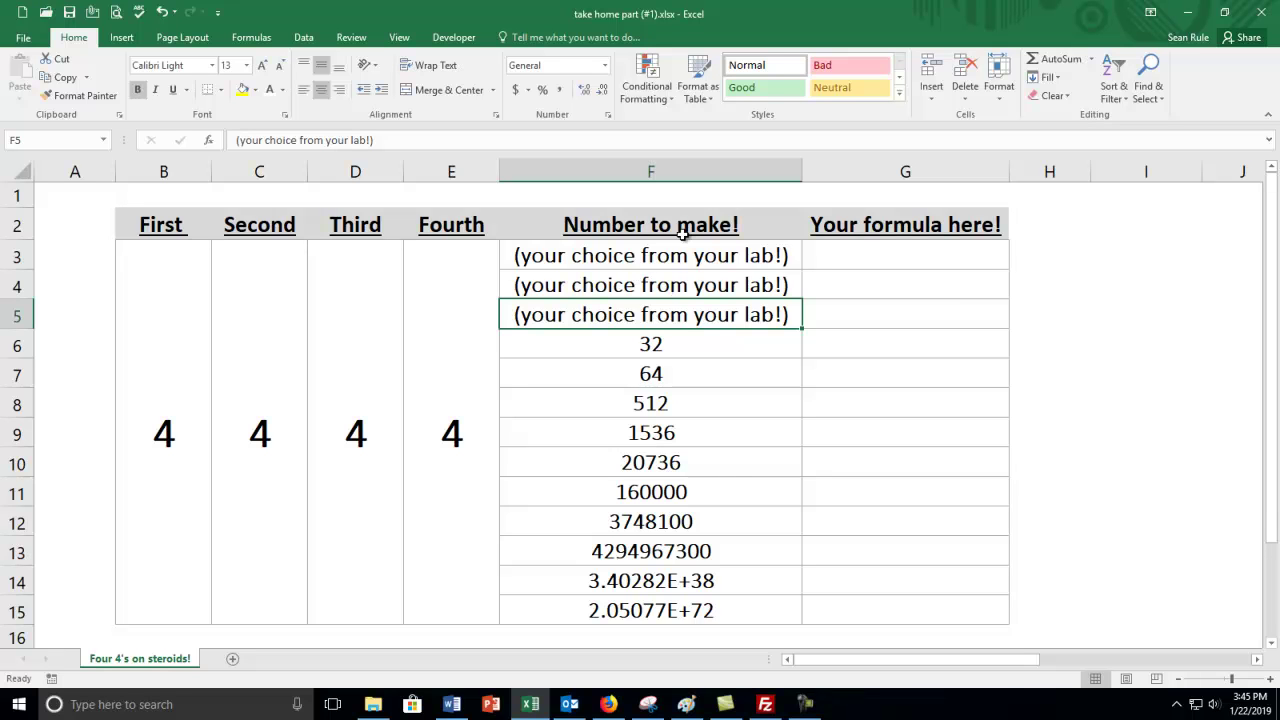
left_click(624, 253)
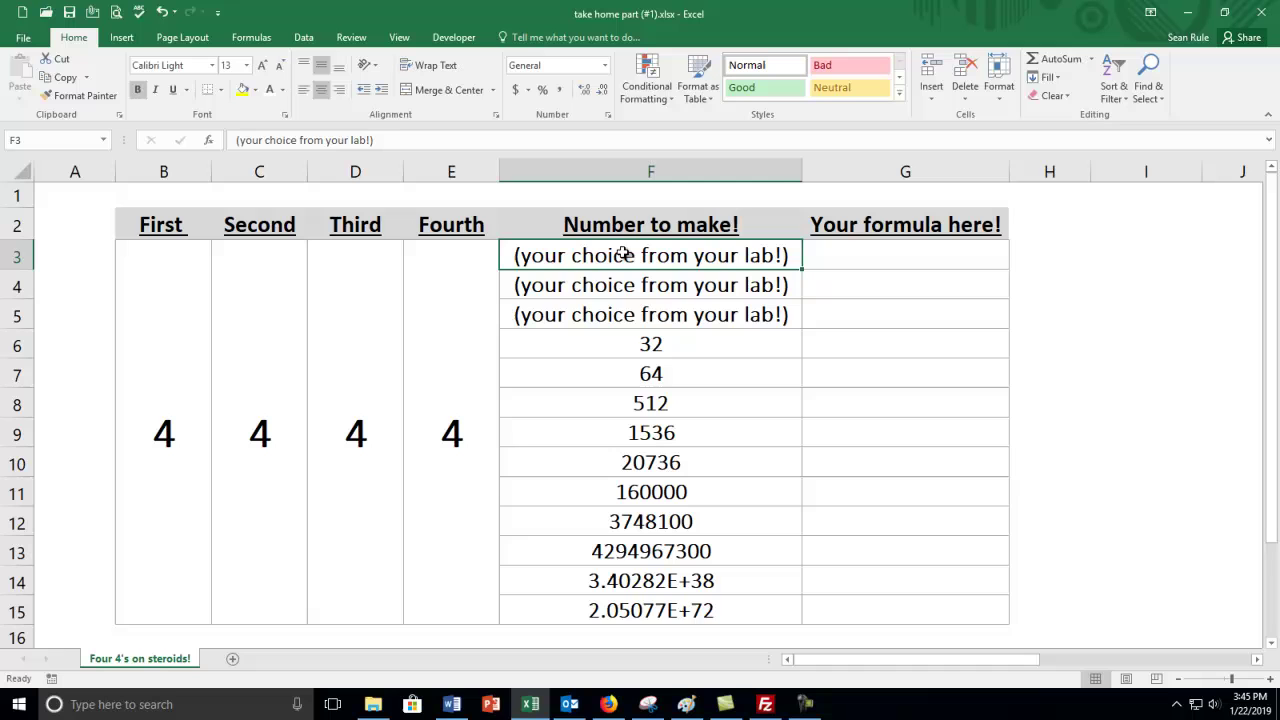
left_click(896, 256)
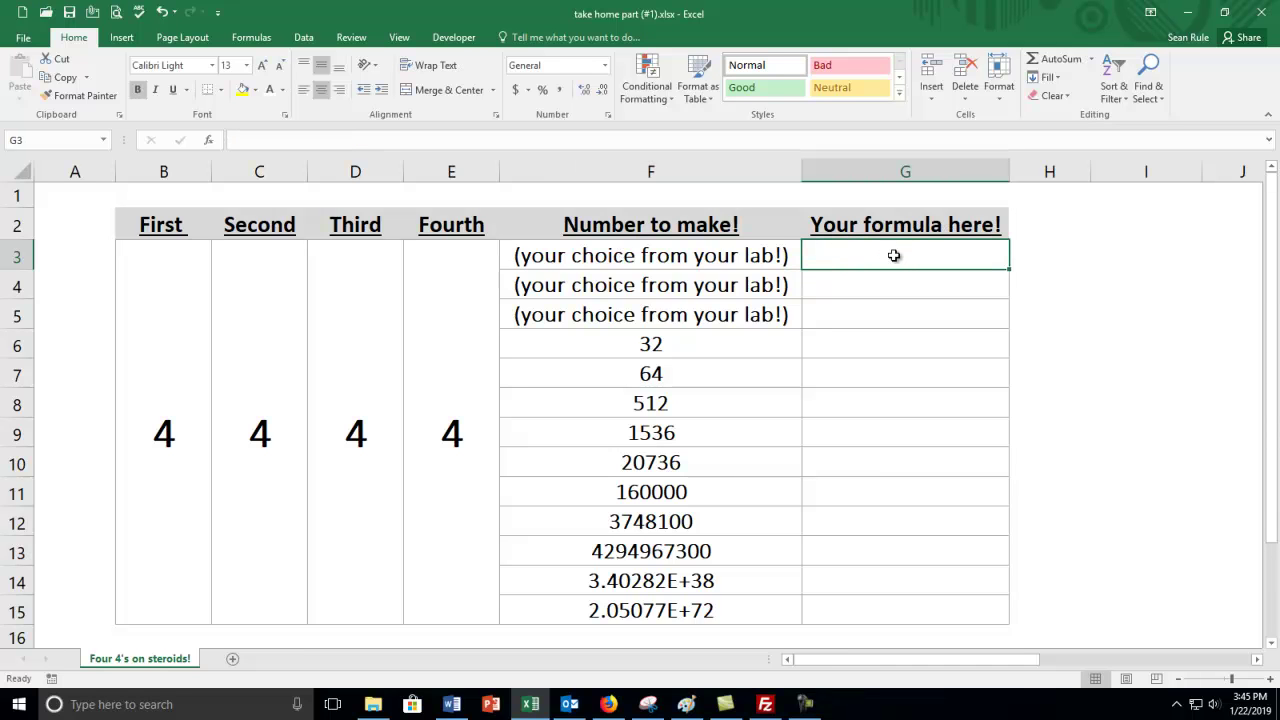
left_click(575, 257)
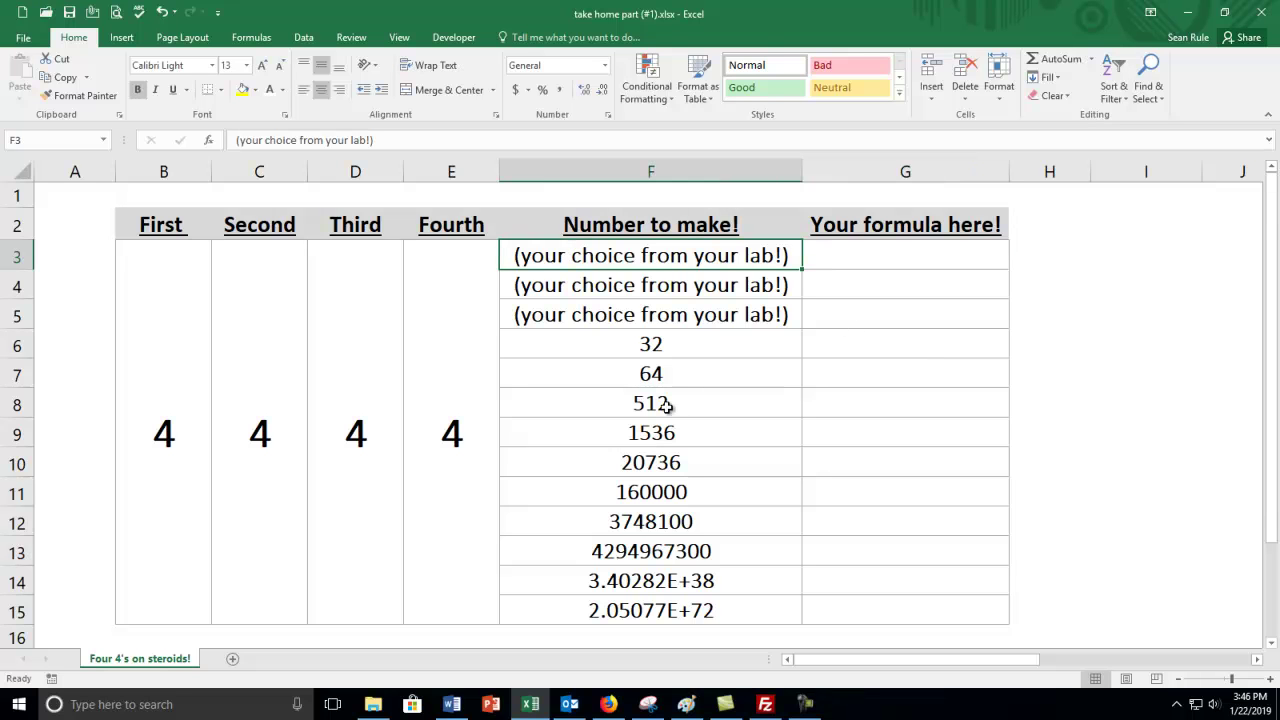
type("16")
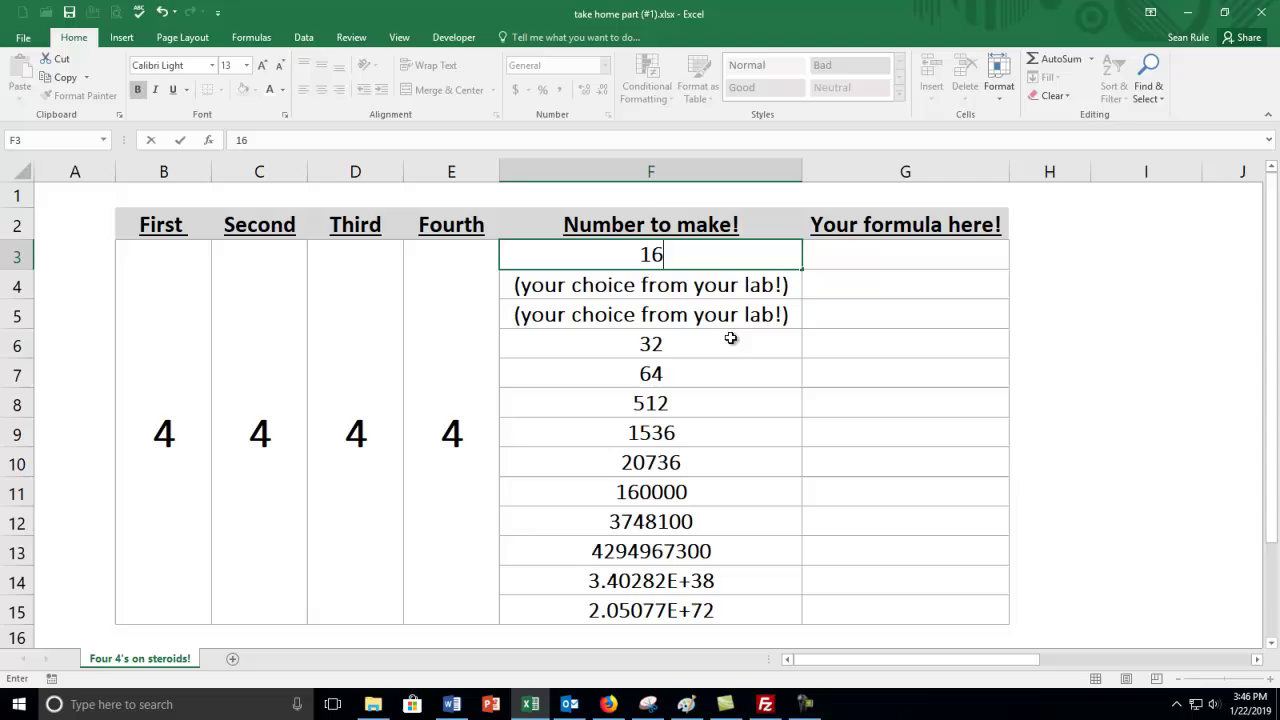
left_click(726, 308)
key("ctrl+z")
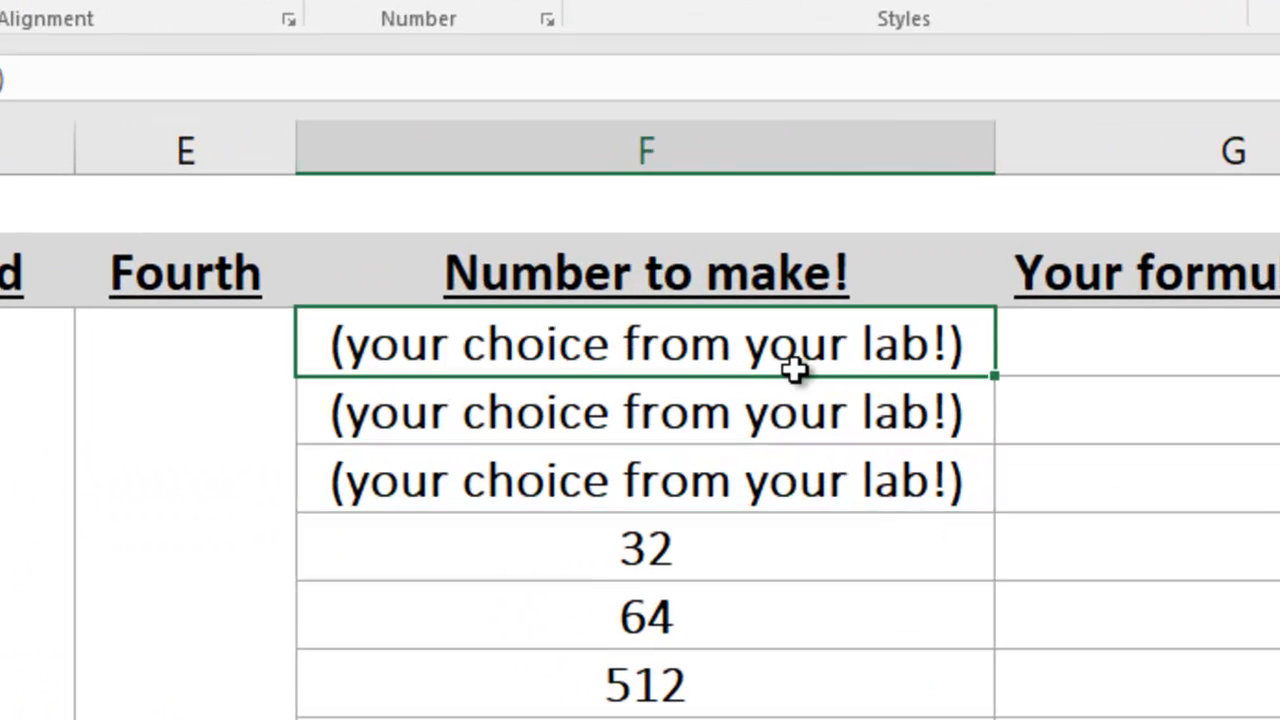
- Replace the first placeholder, in cell F3, with 16 as the number to make
type("16")
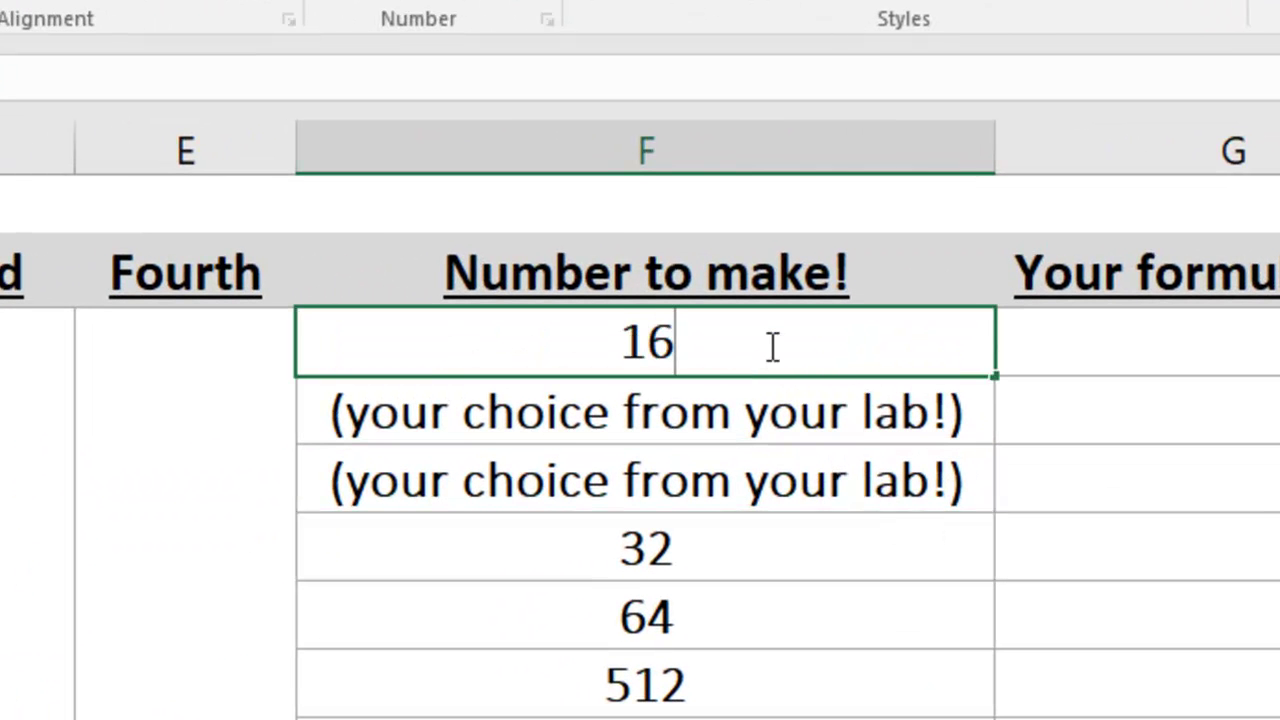
key("Return")
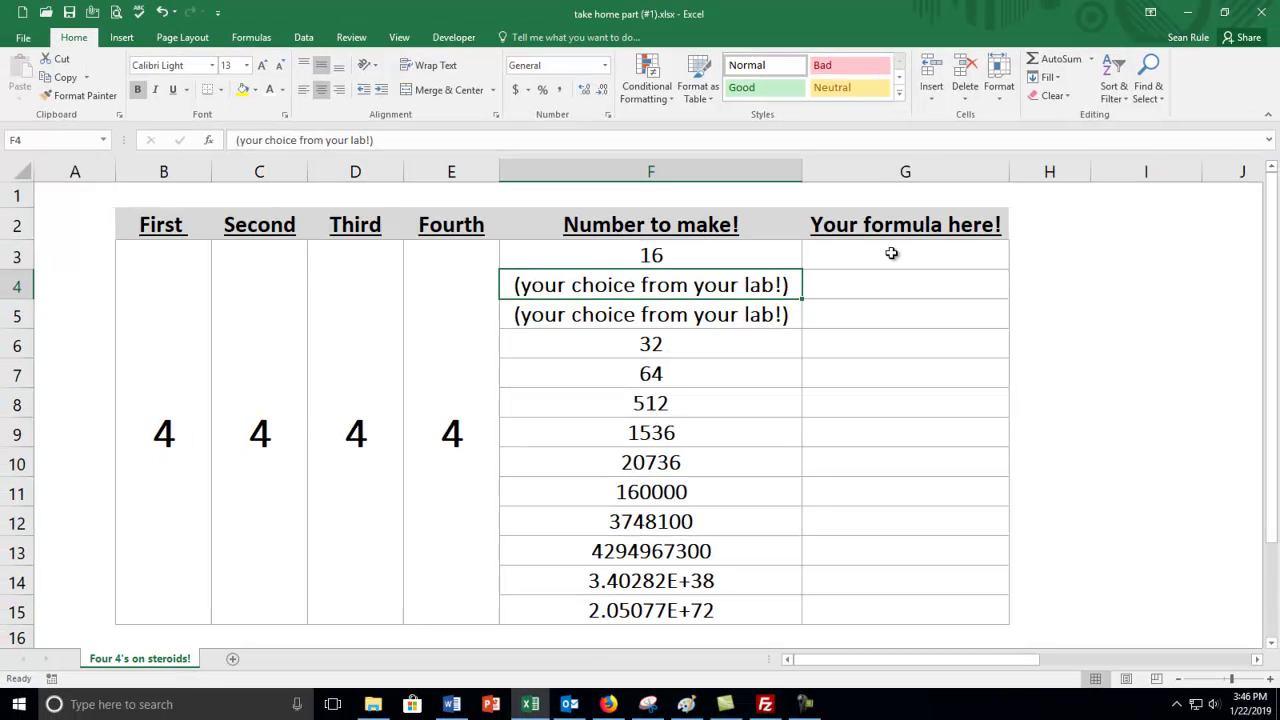
left_click(736, 247)
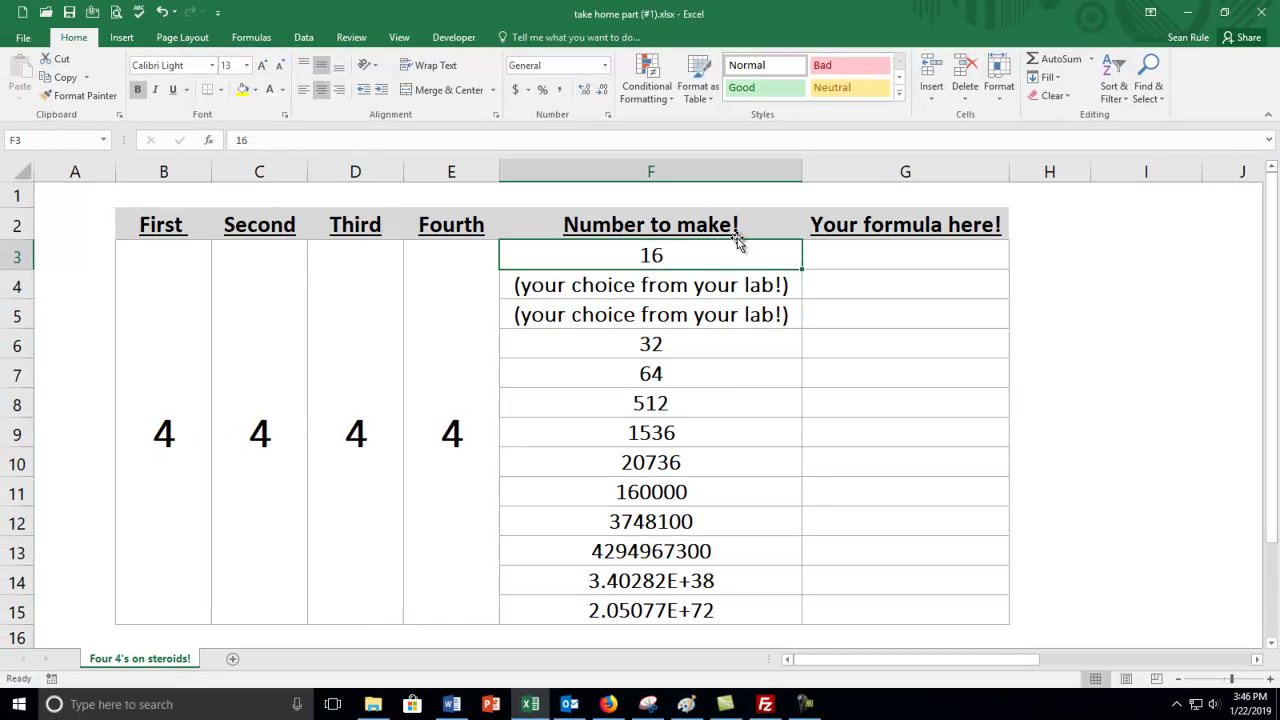
- Review each of the four source values in columns B through E that can be used to make the number
left_click(471, 357)
left_click(346, 363)
left_click(237, 371)
left_click(146, 371)
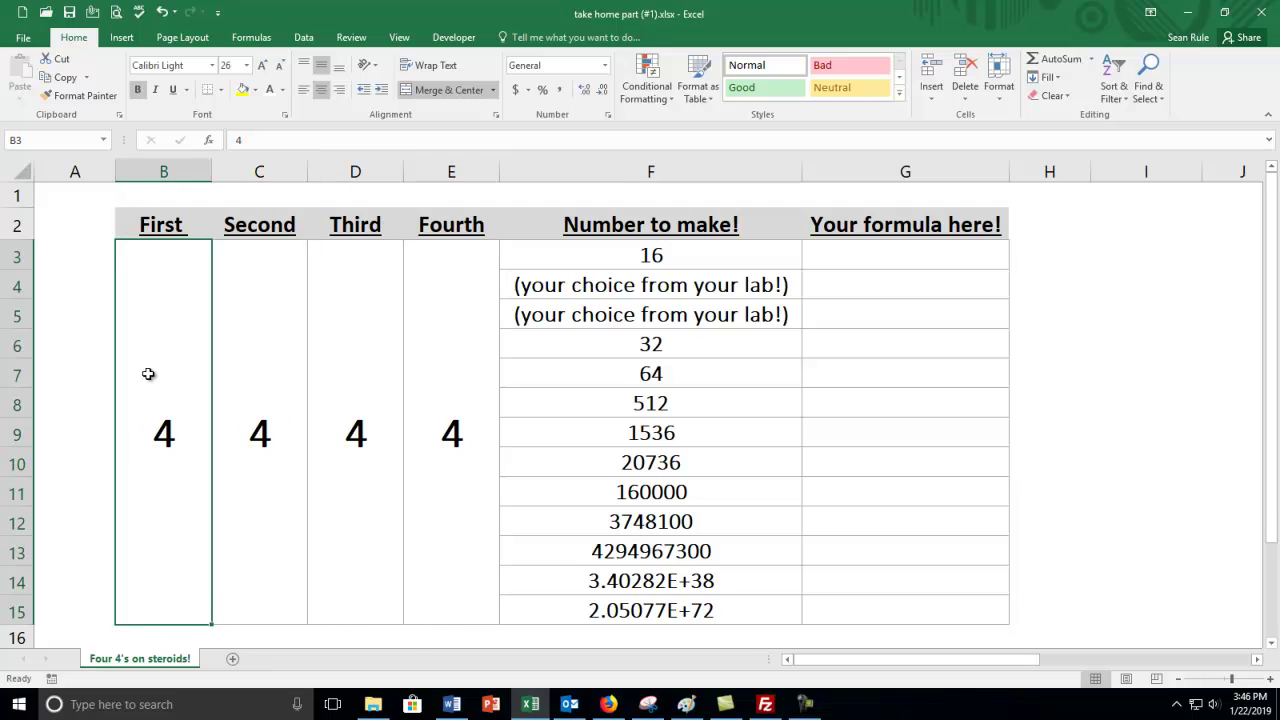
left_click(255, 377)
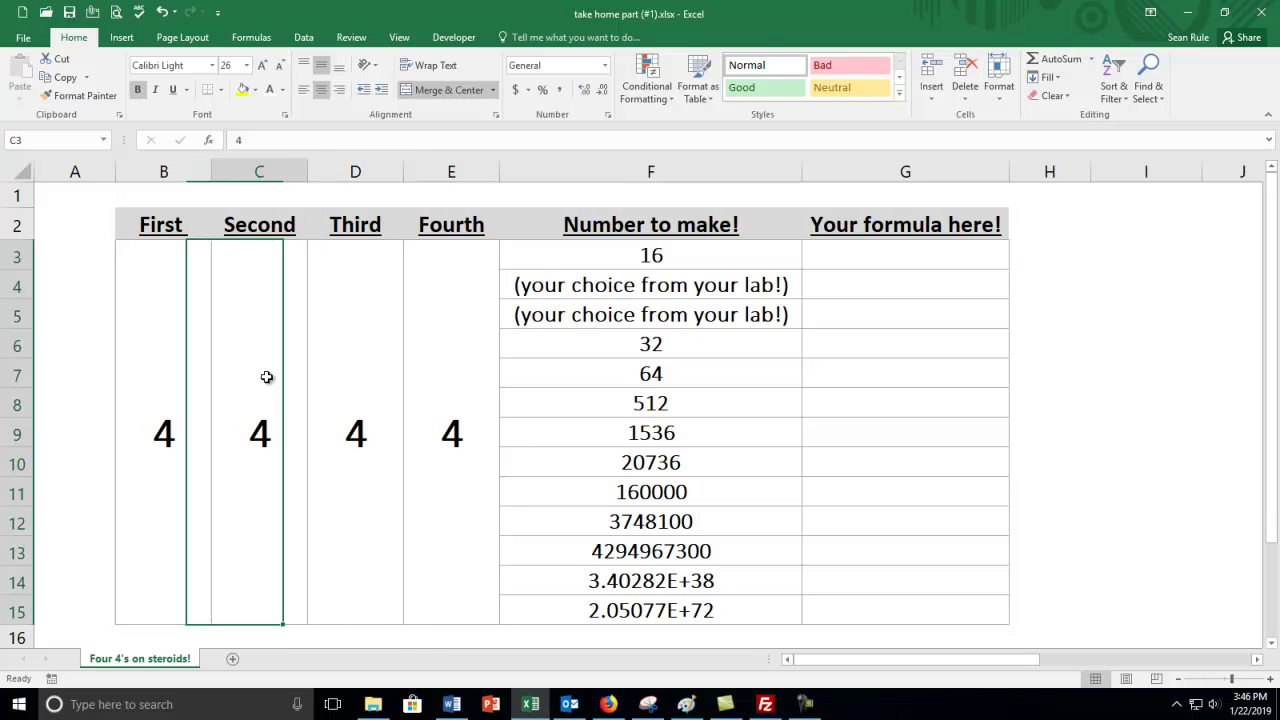
left_click(351, 388)
left_click(464, 384)
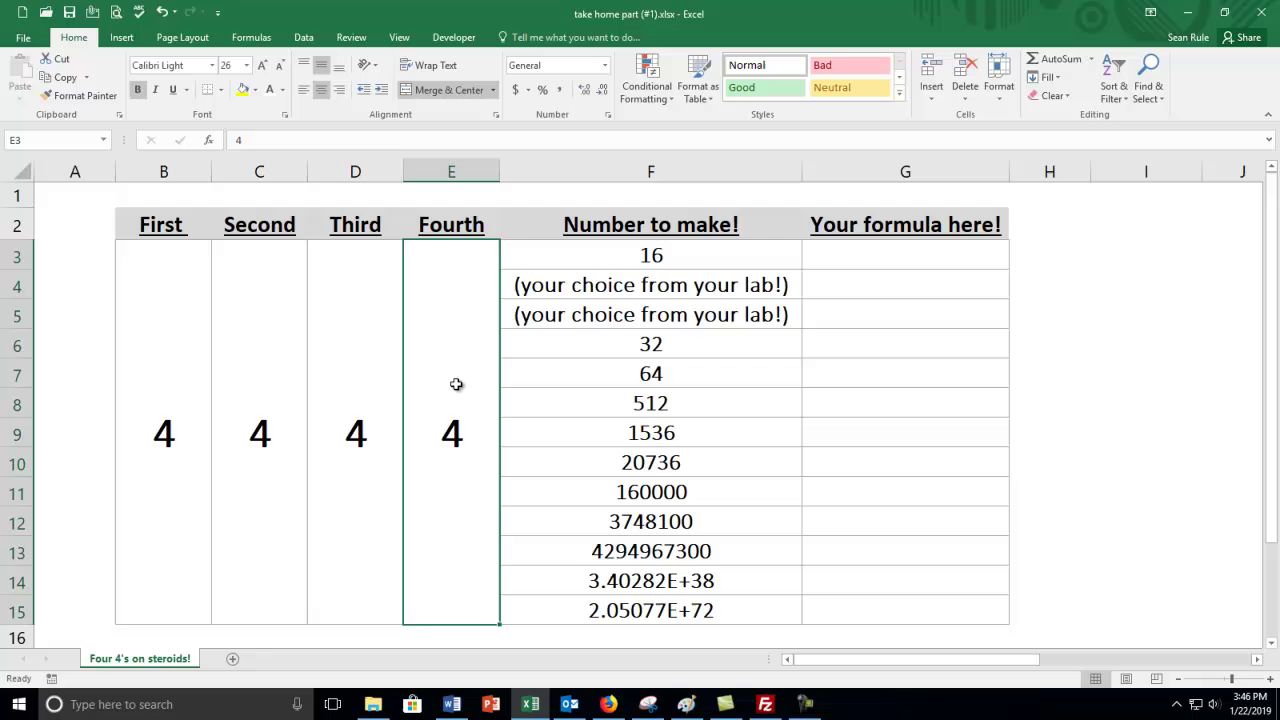
- Begin a formula in cell G3, beside the first number to make
left_click(811, 258)
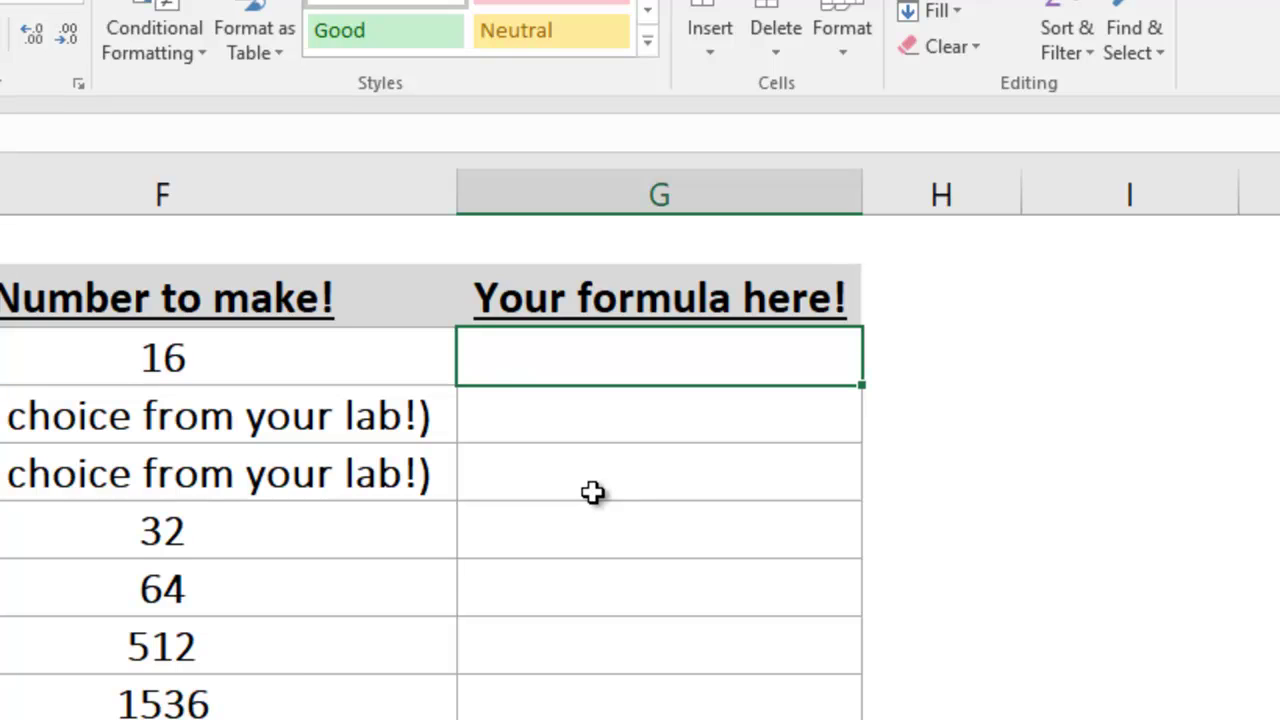
type("=")
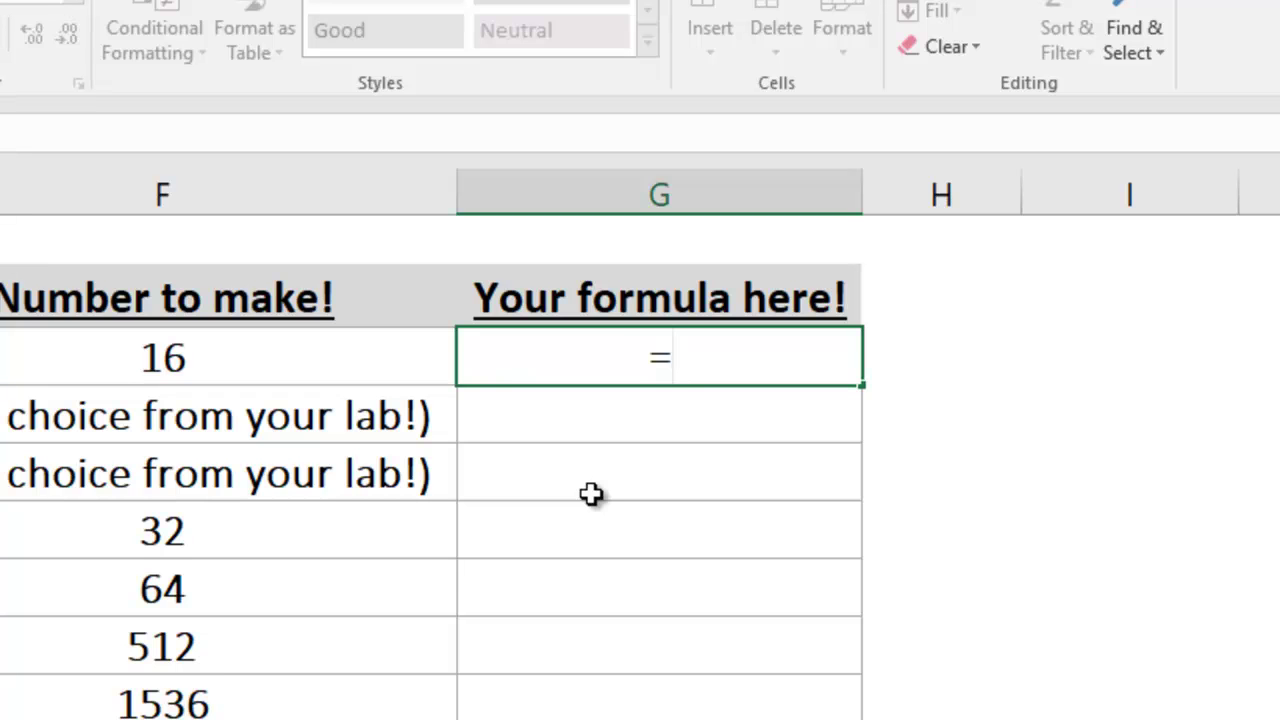
type("4+4+4+4")
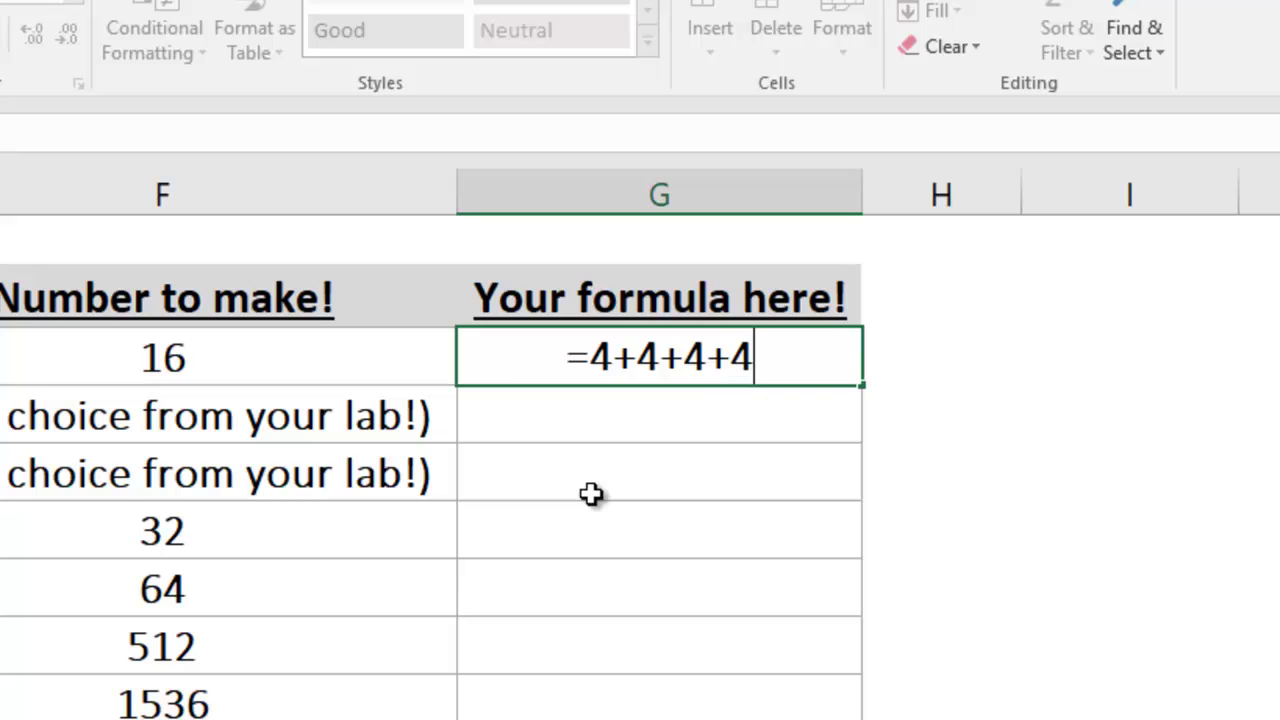
key("BackSpace")
key("BackSpace")
key("BackSpace")
key("BackSpace")
key("BackSpace")
key("BackSpace")
key("BackSpace")
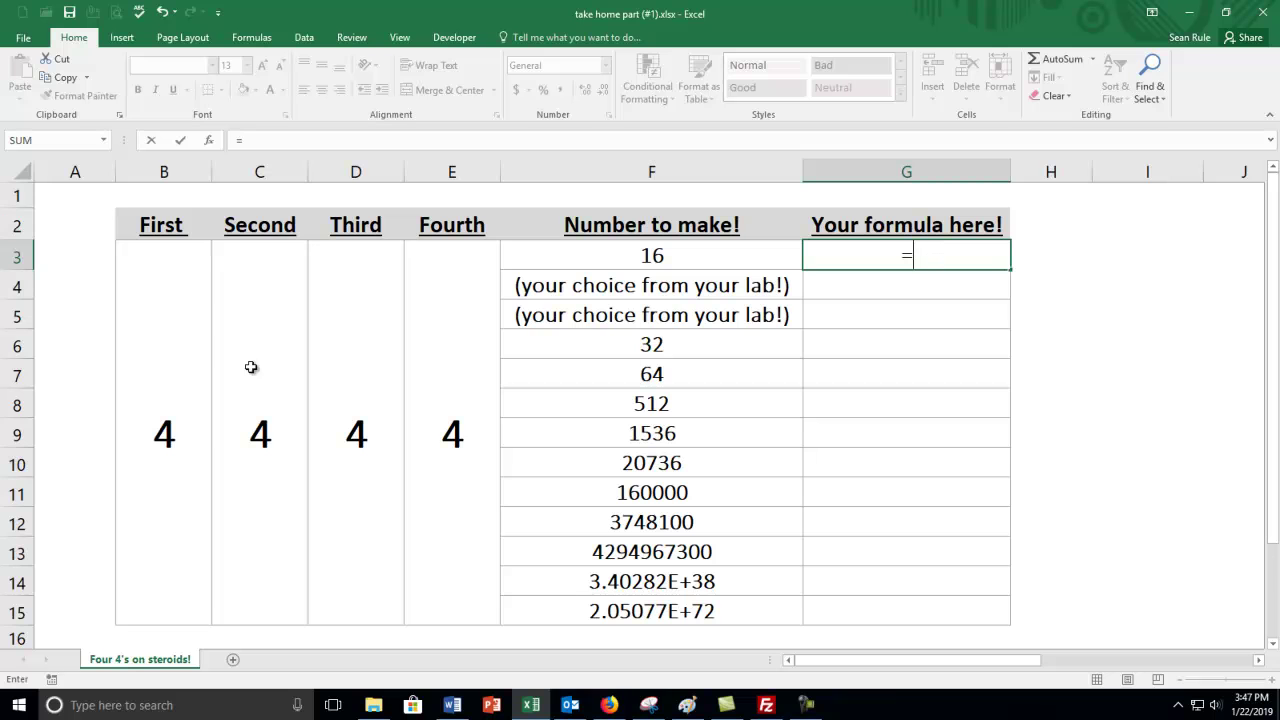
- Complete the formula in G3 with references to the four source cells, as =B3+C3+D3+E3
left_click(162, 404)
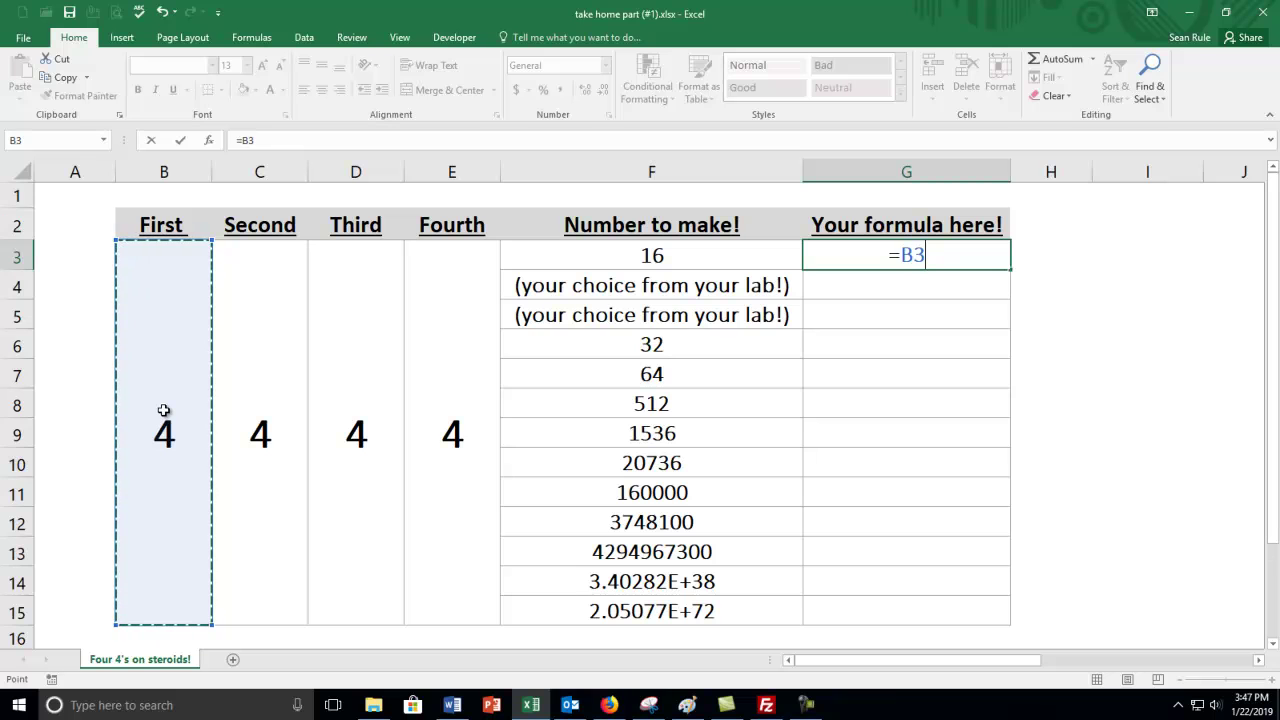
type("+")
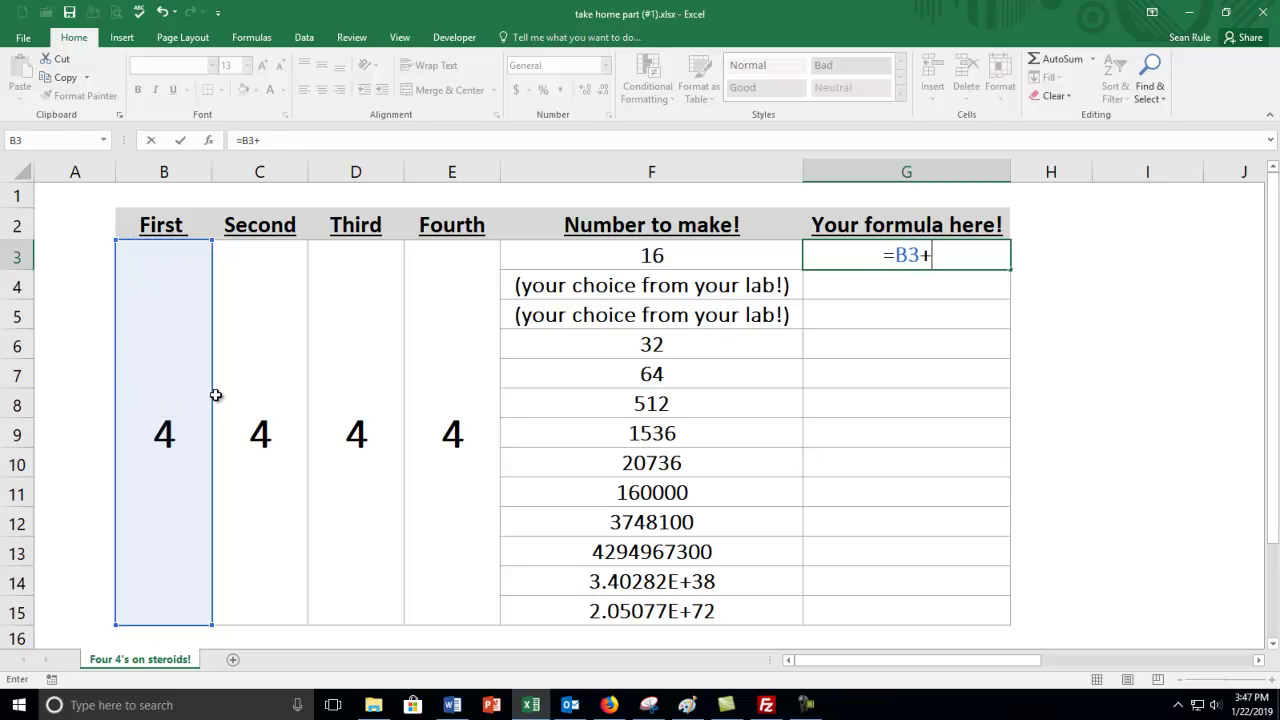
left_click(258, 390)
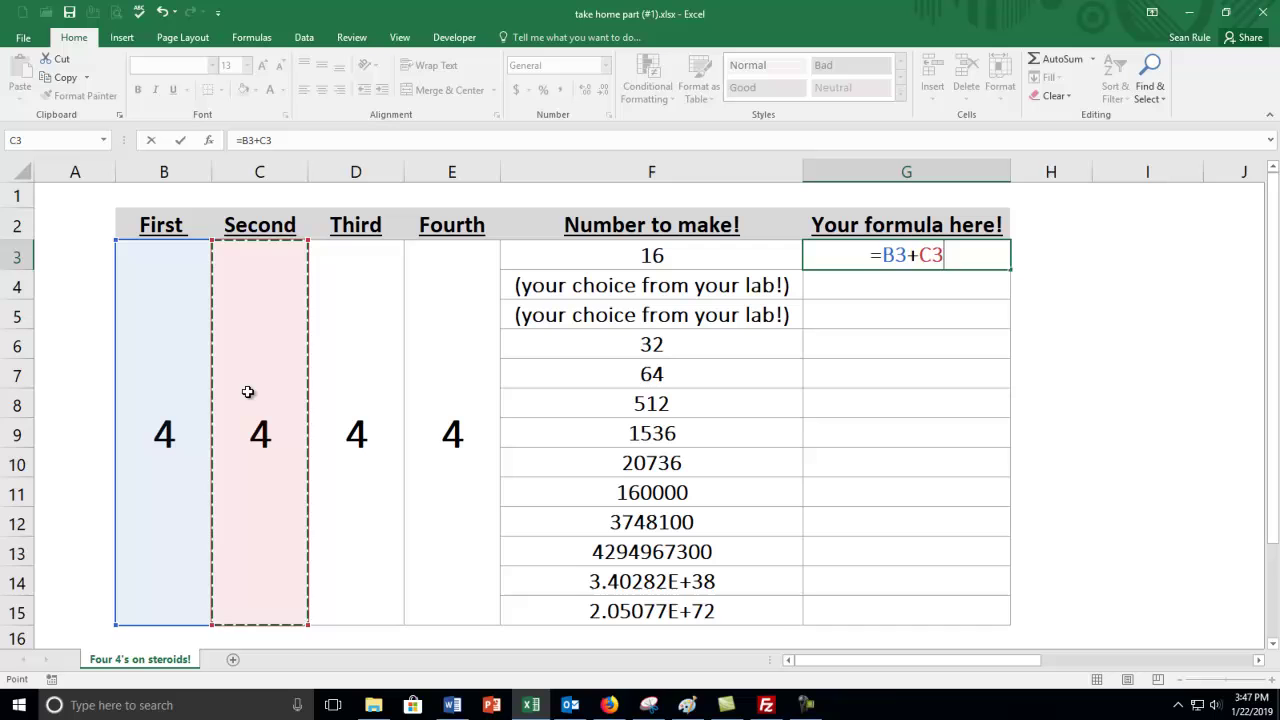
type("+")
left_click(377, 348)
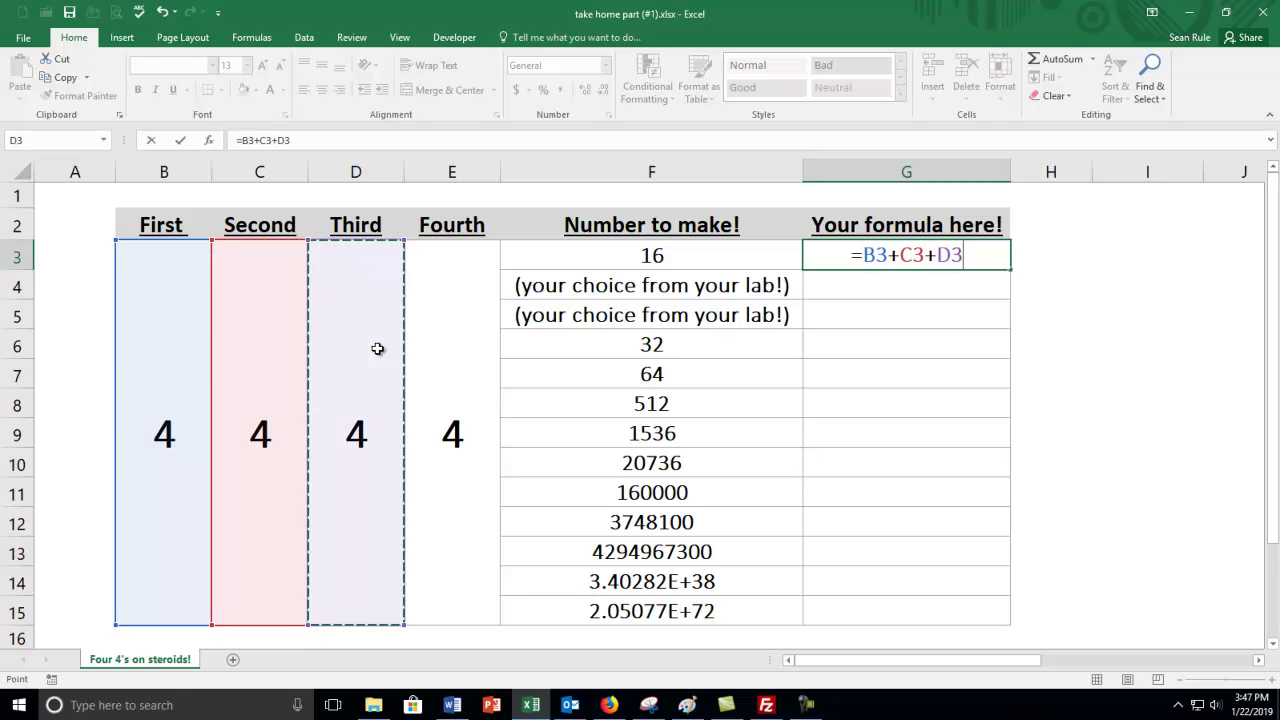
type("+")
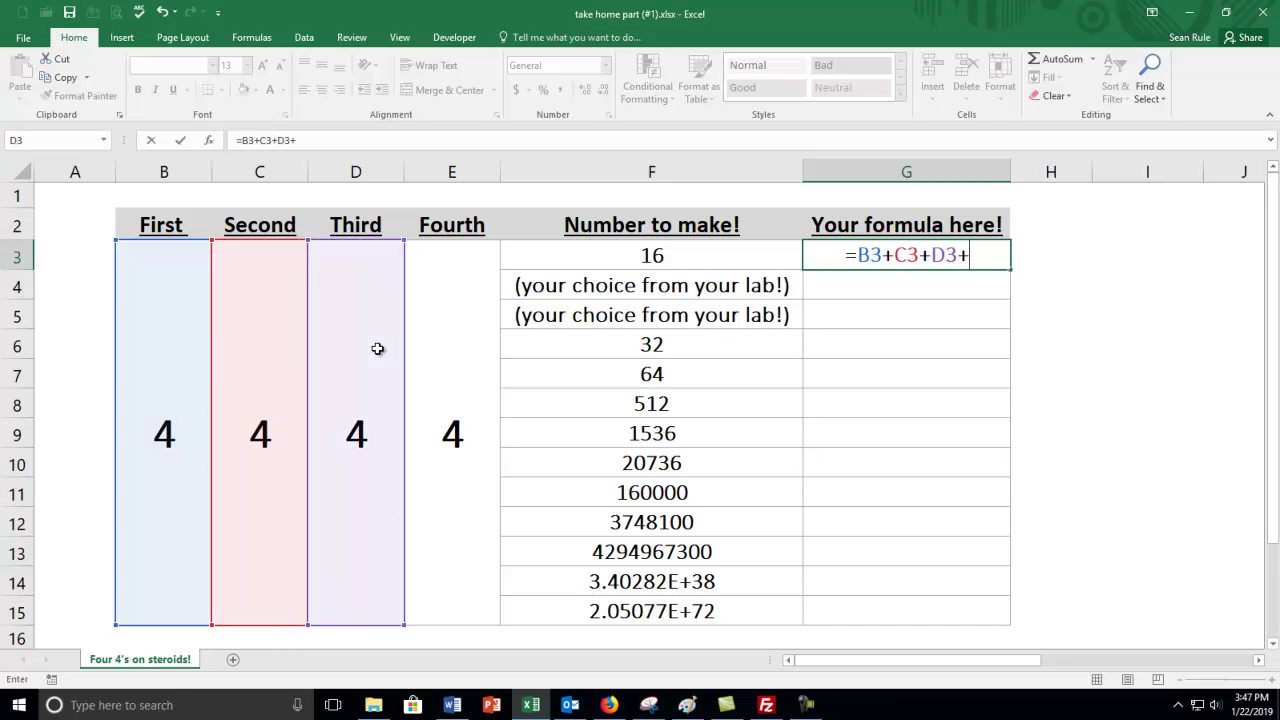
left_click(428, 339)
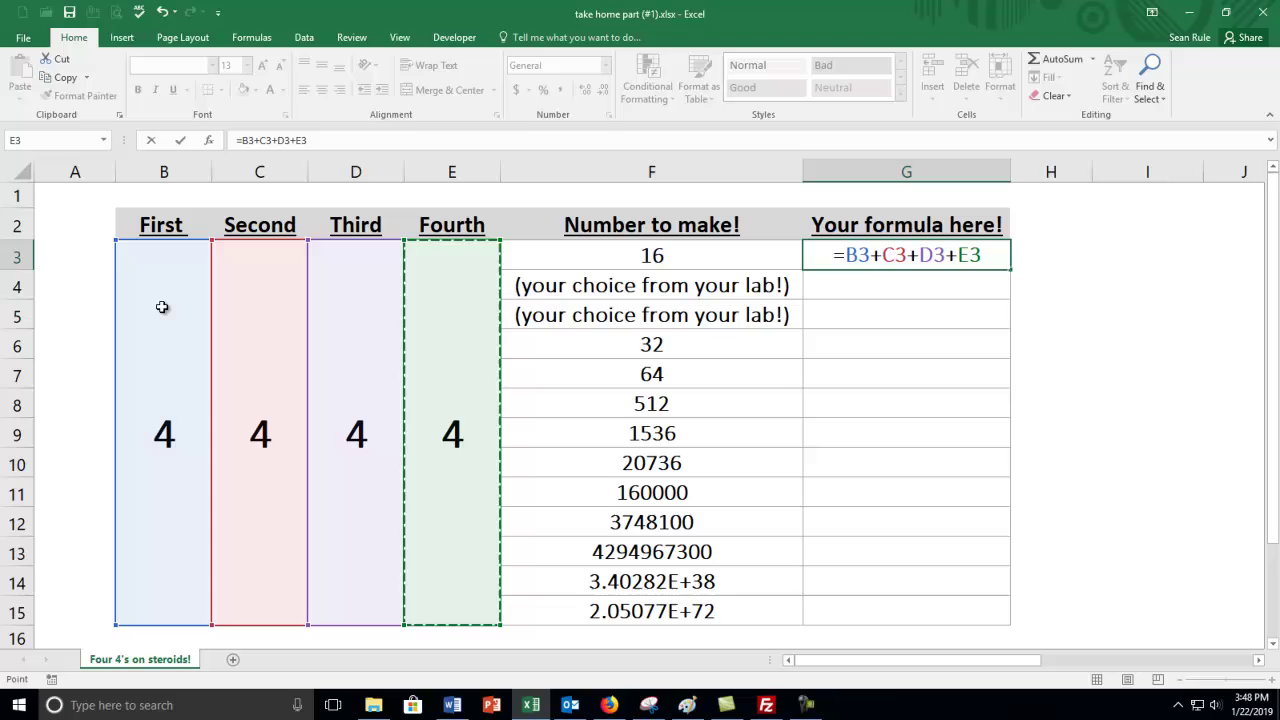
key("Return")
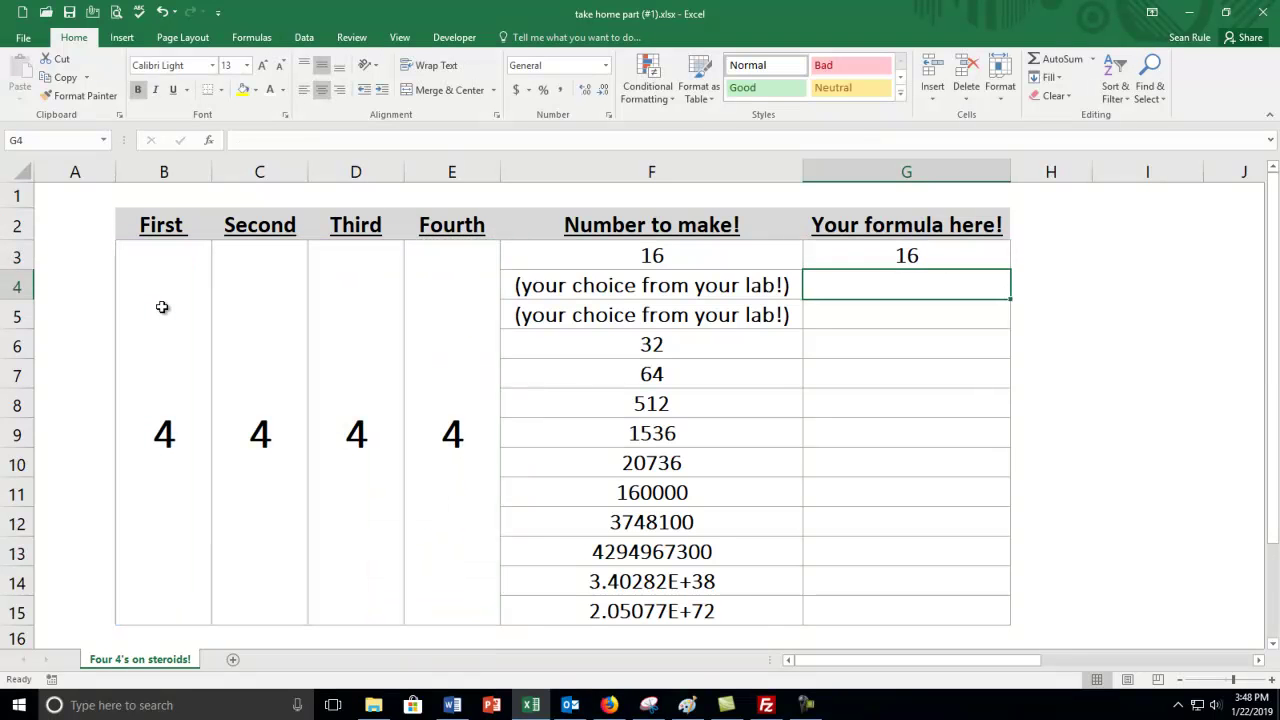
- Check the formula in G3, testing it by changing the Second value in C3 to 5 and restoring it to 4
left_click(883, 261)
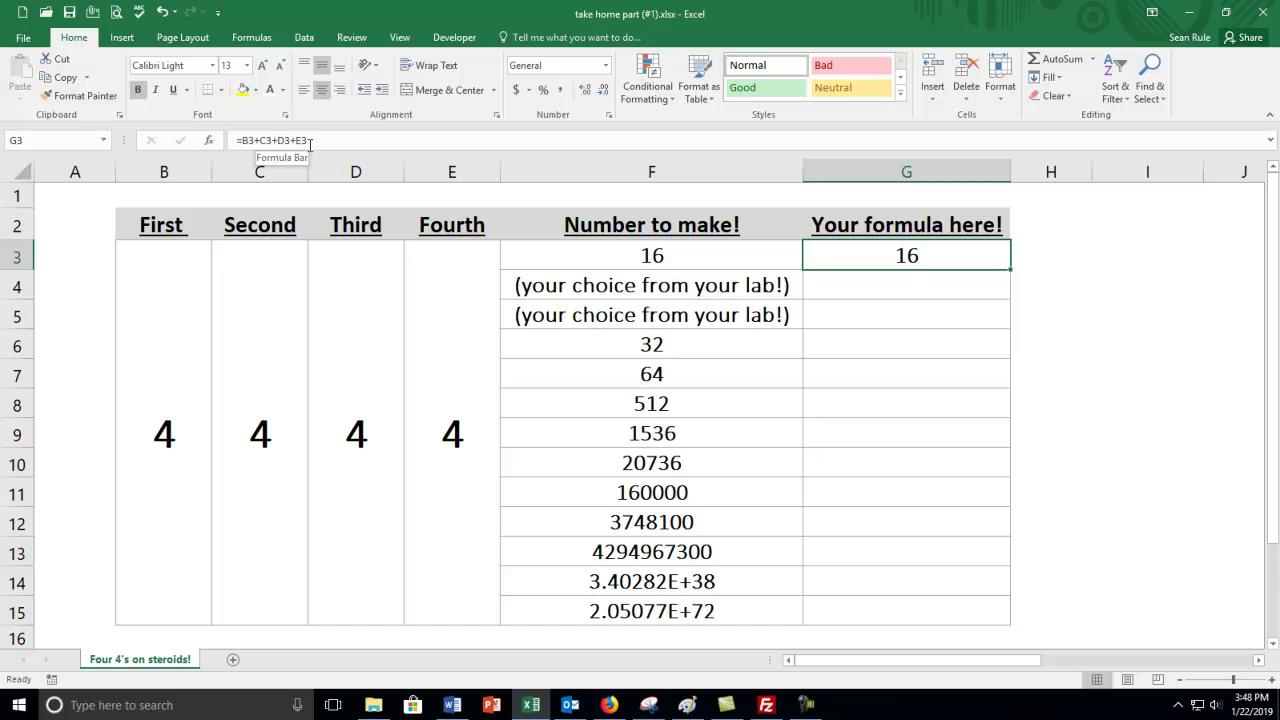
left_click(252, 382)
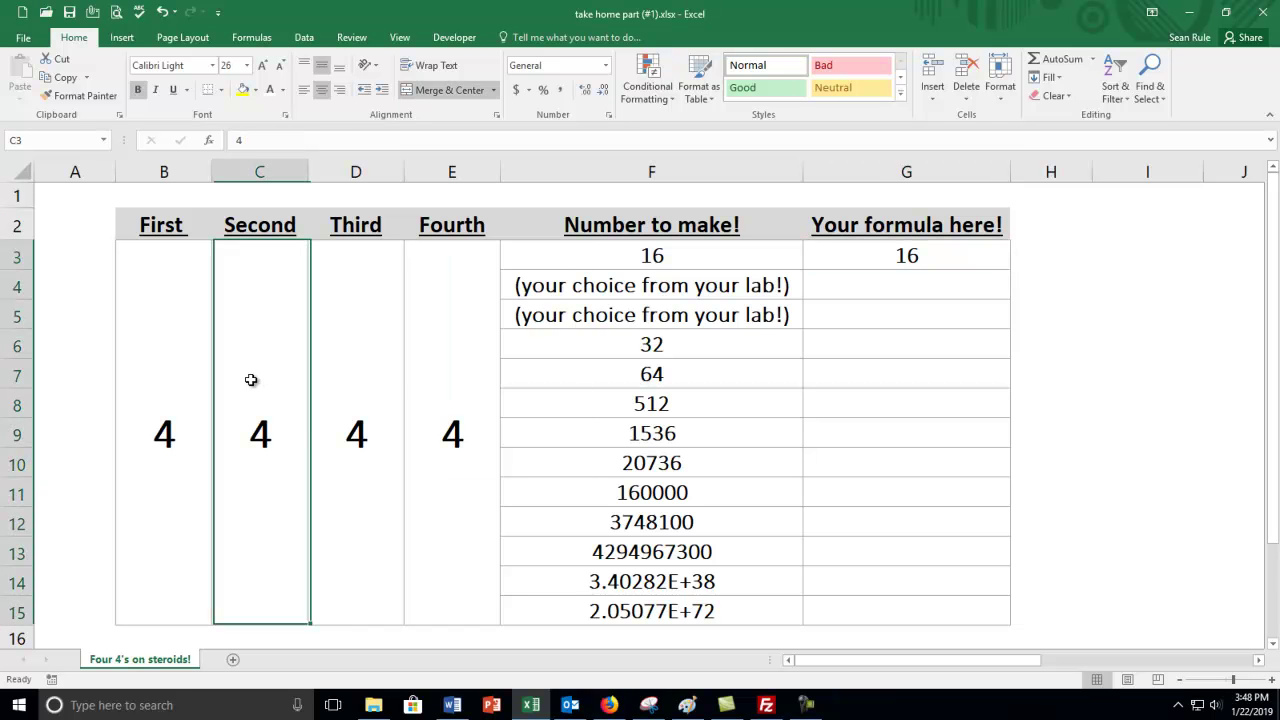
type("5")
key("Return")
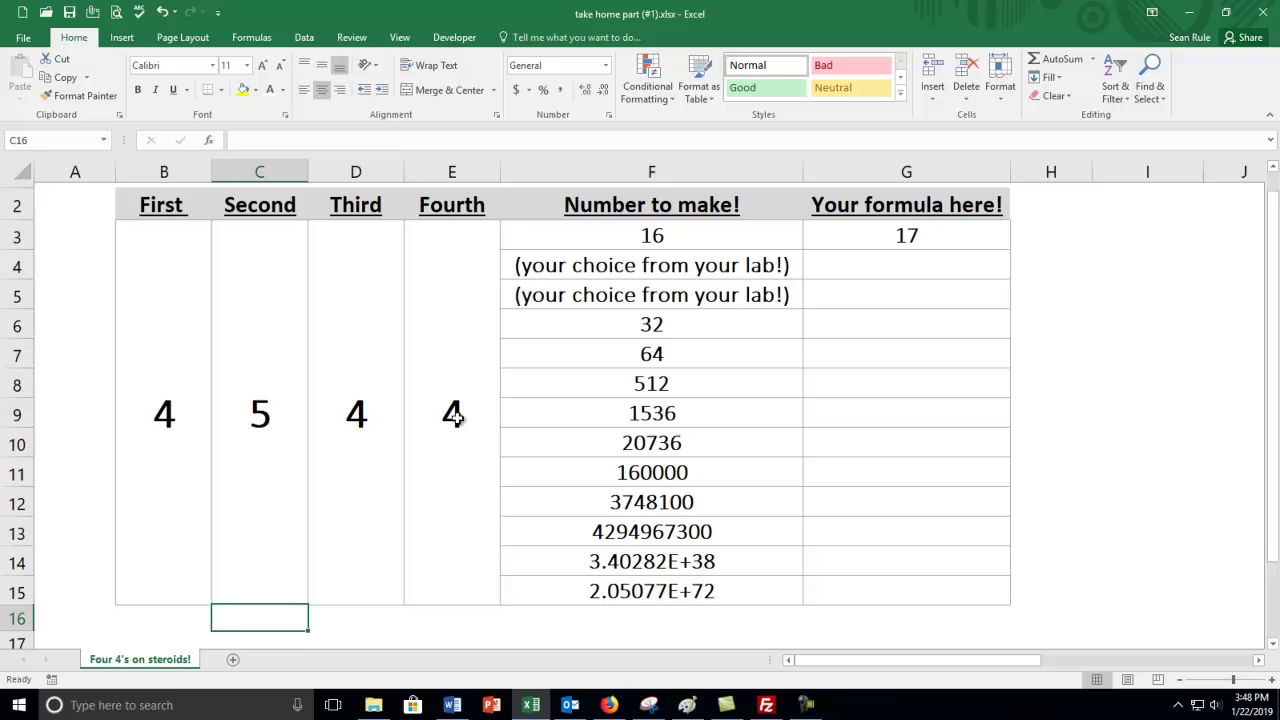
left_click(903, 234)
left_click(290, 370)
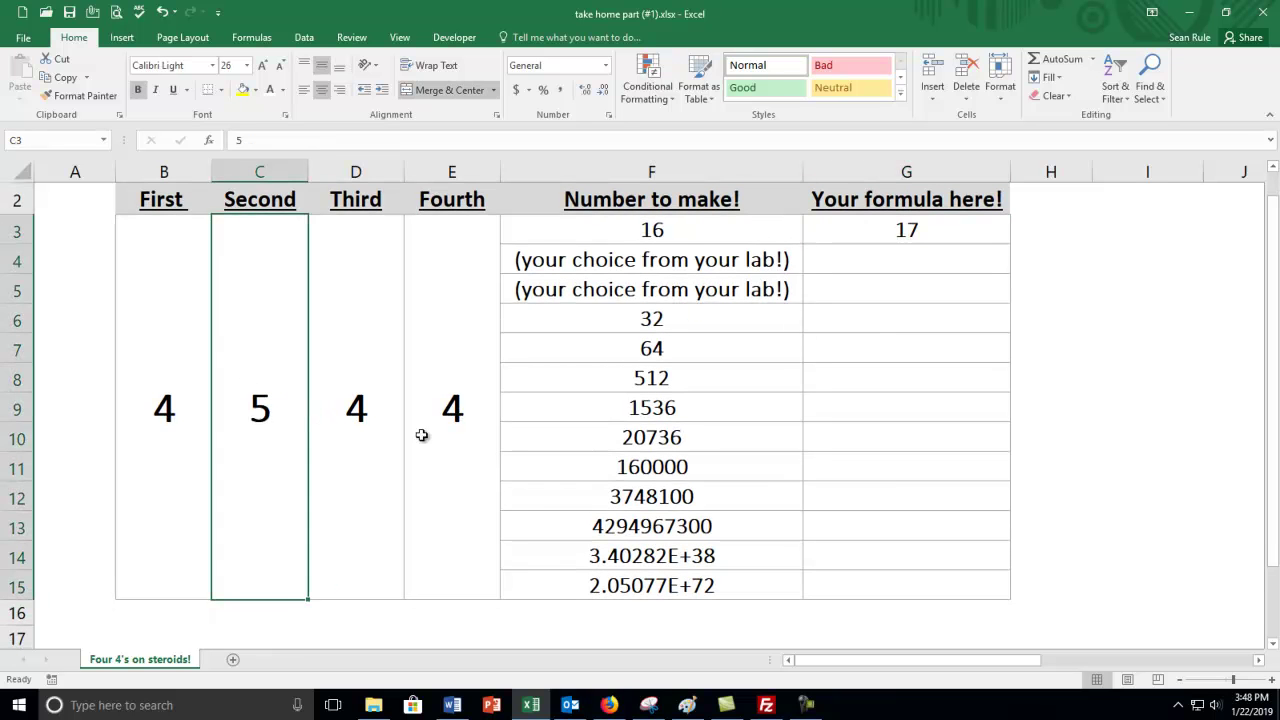
type("4")
key("Return")
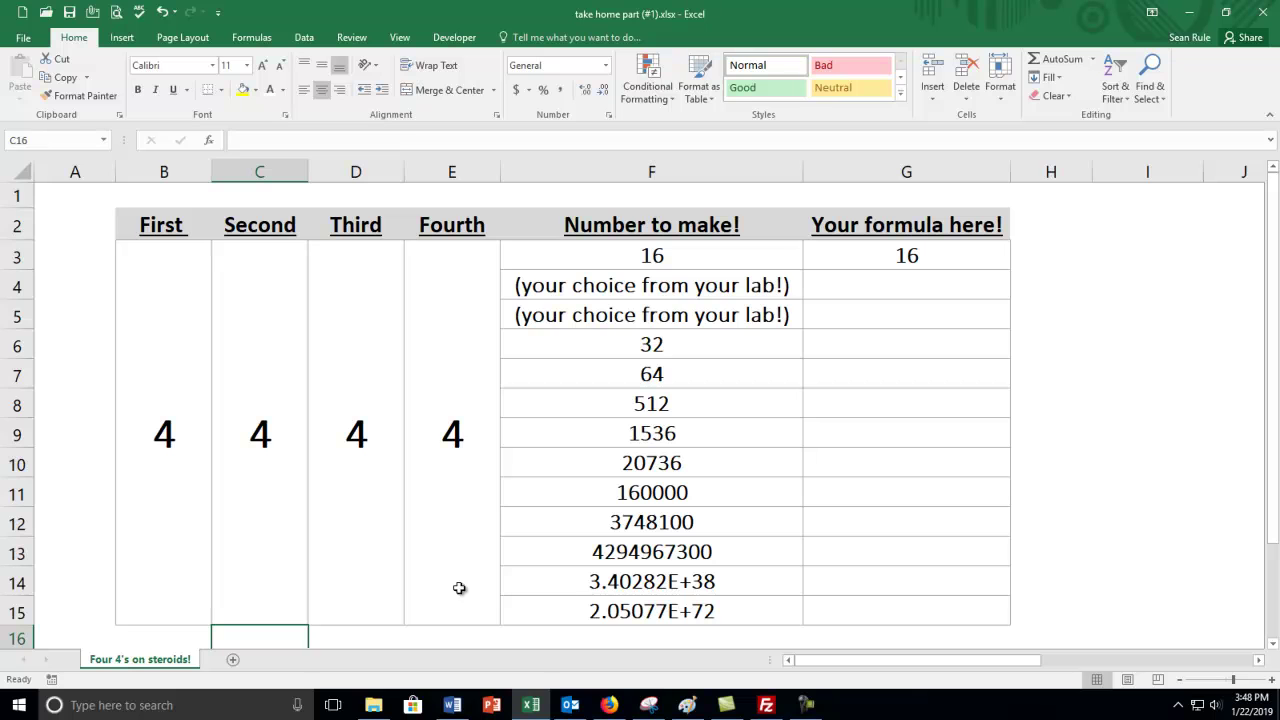
left_click(1043, 474)
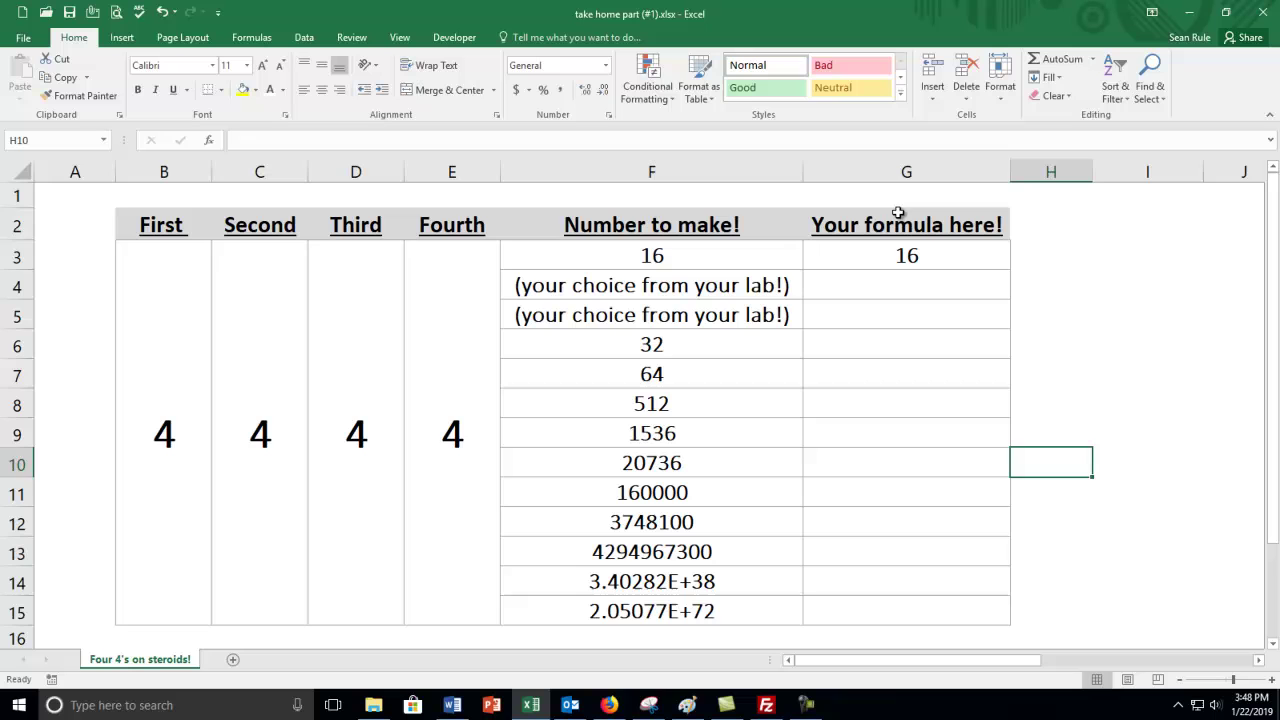
- Replace the first "(your choice from your lab!)" placeholder in F4 with 1 as the number to make
left_click(879, 263)
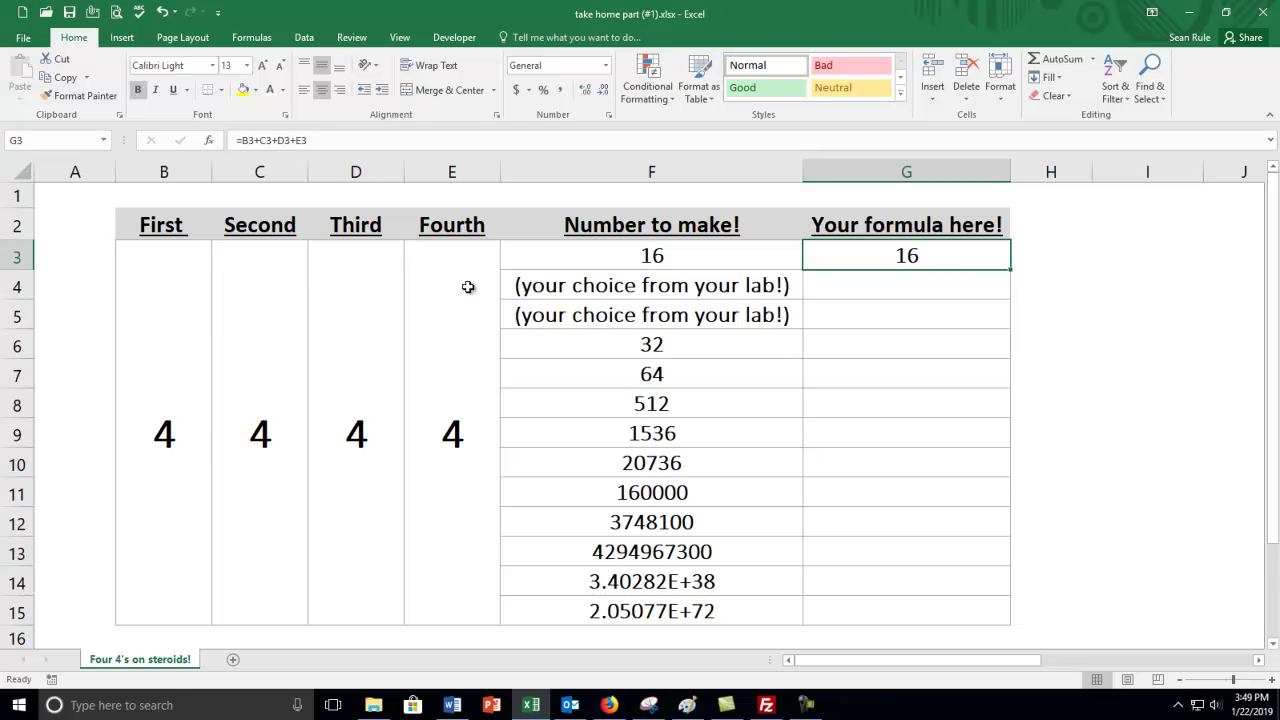
left_click(615, 285)
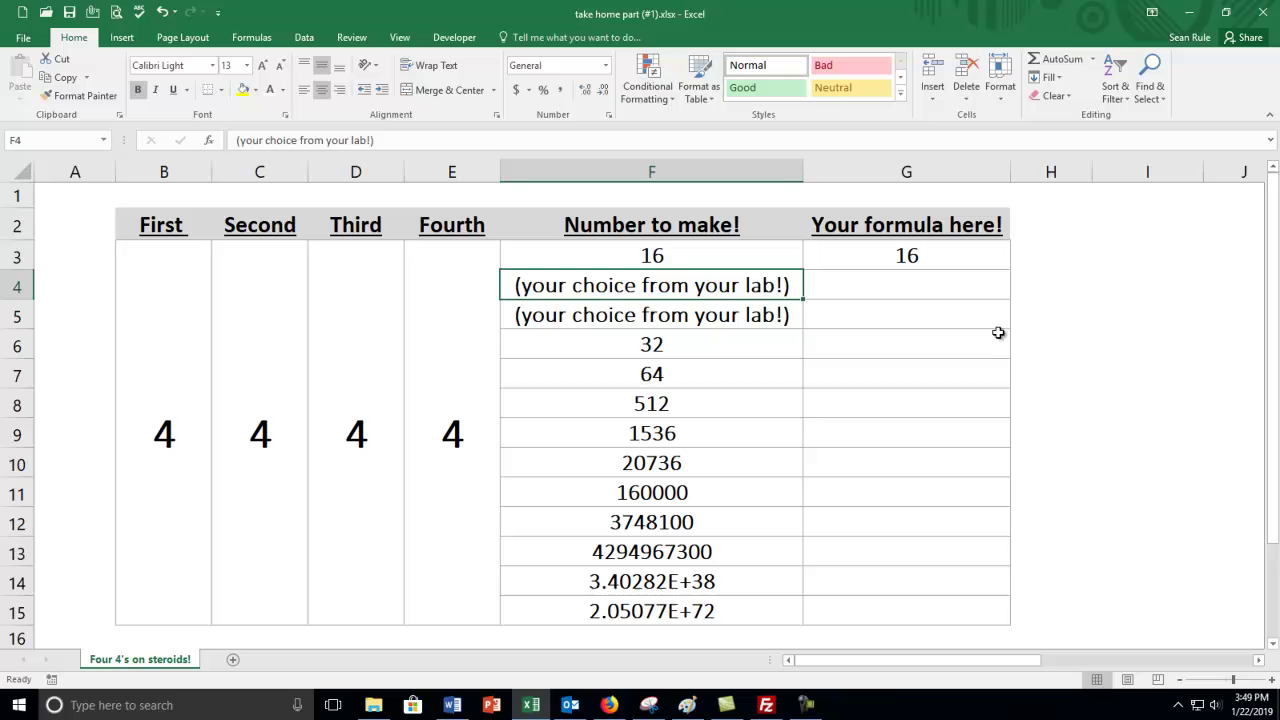
type("1")
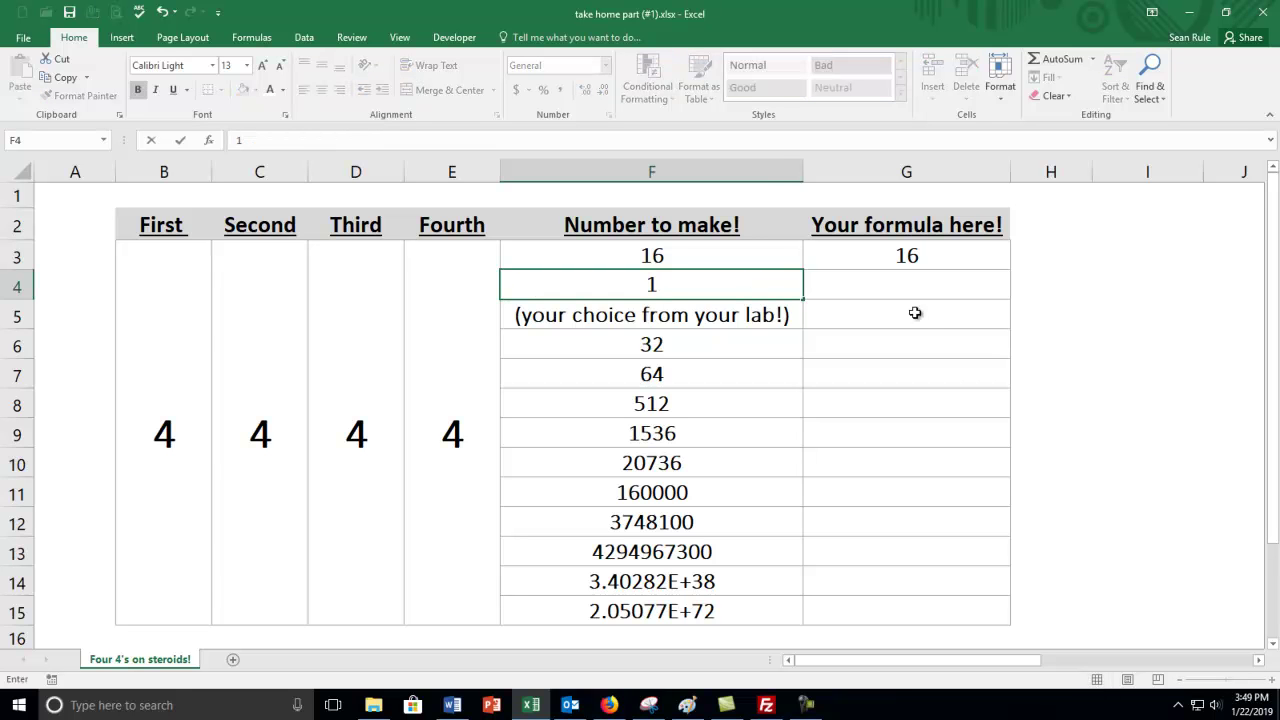
key("Tab")
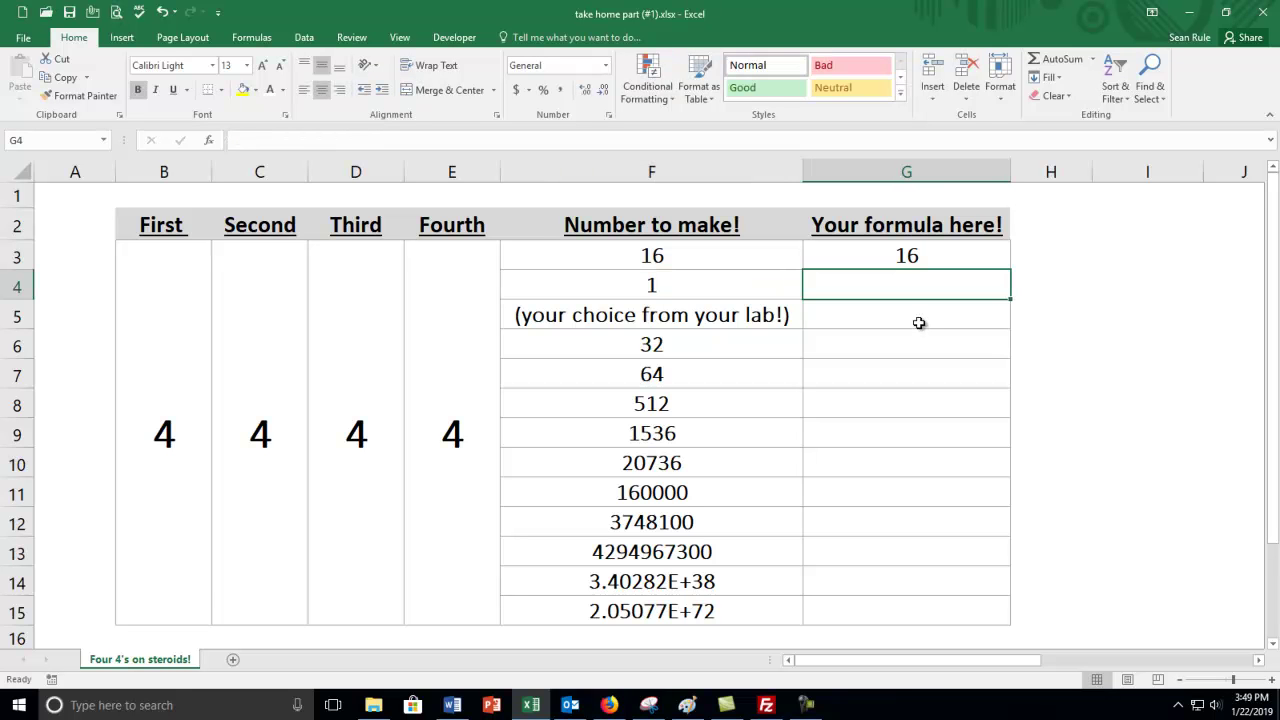
- Review the number to make in F4 and each of the four source values in columns B through E
left_click(678, 281)
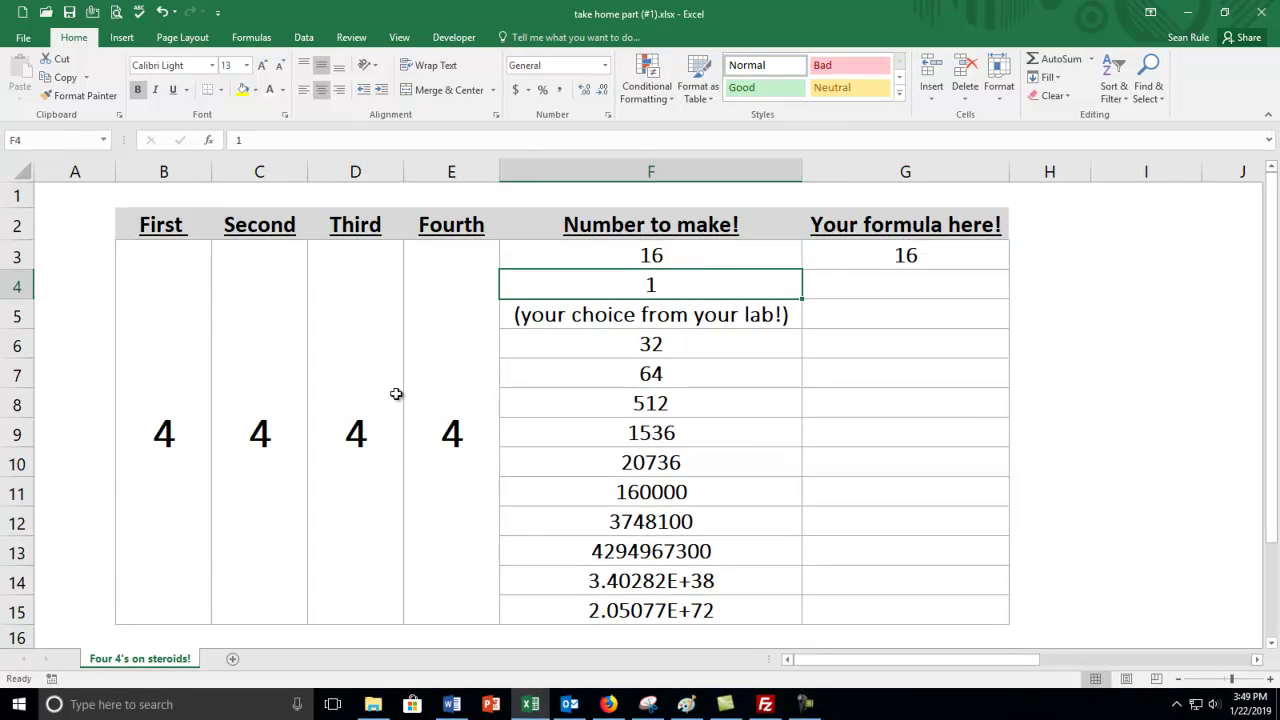
left_click(163, 428)
left_click(251, 443)
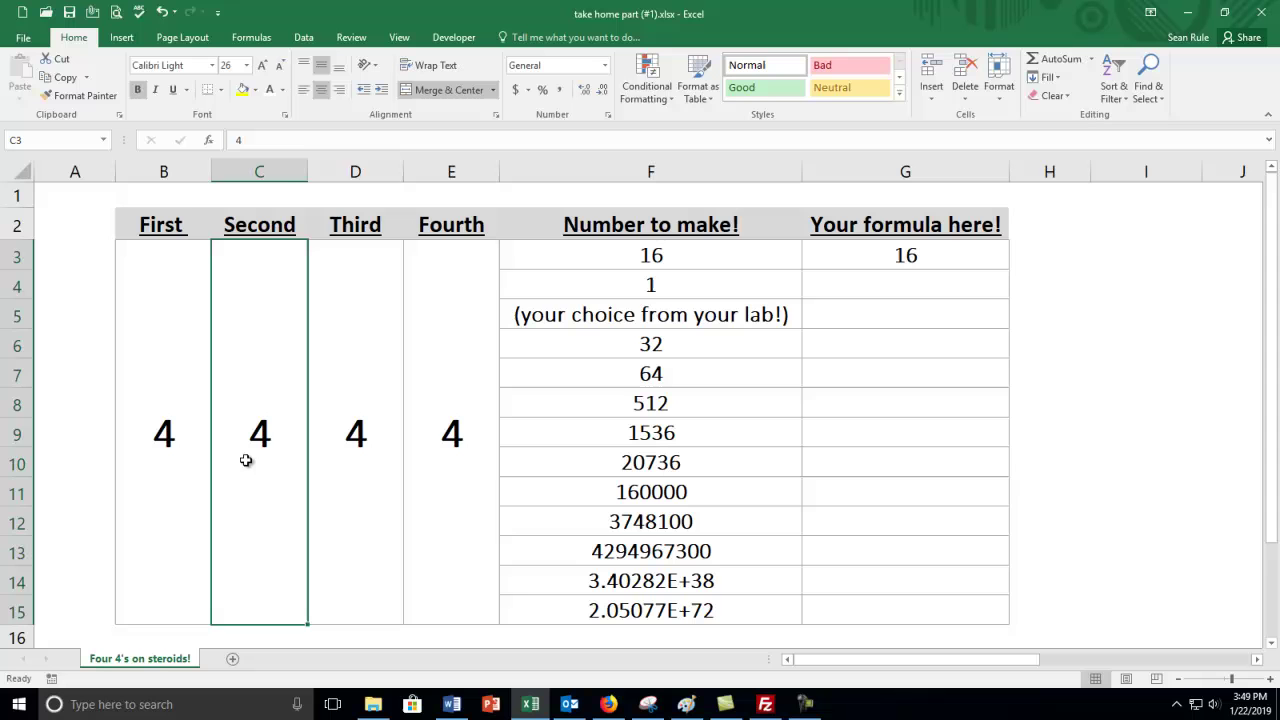
left_click(342, 407)
left_click(449, 380)
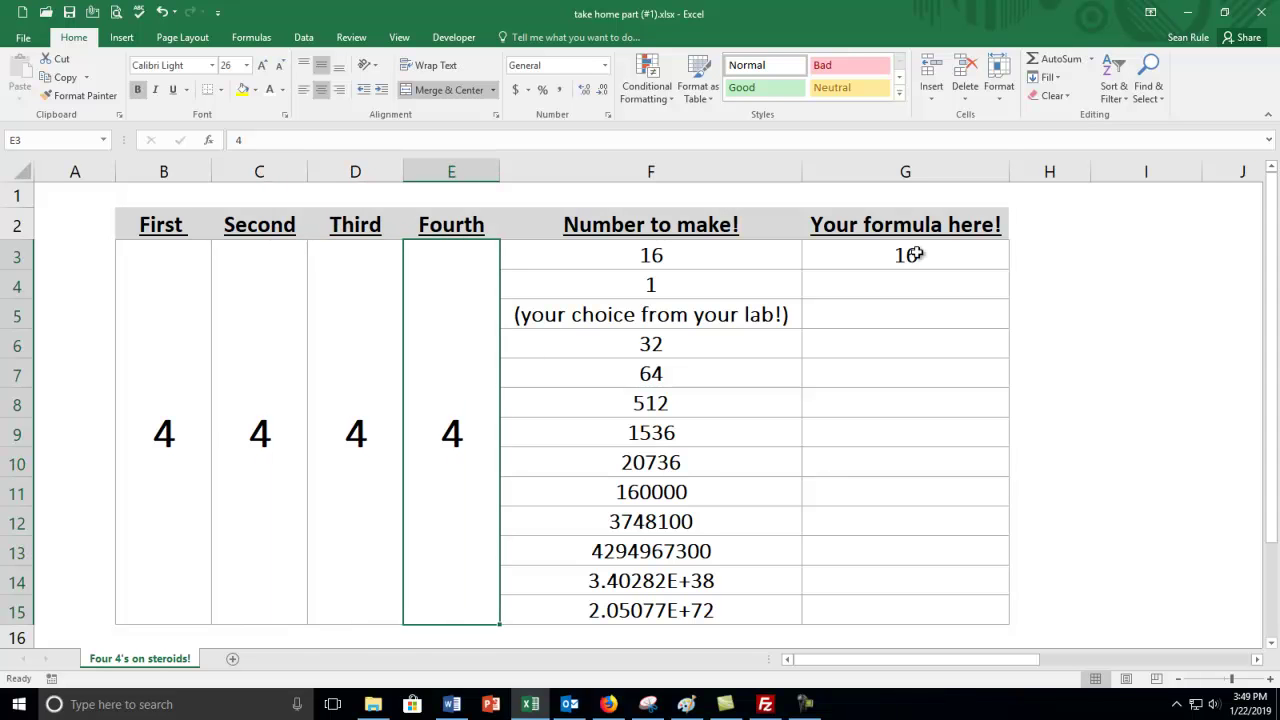
- Enter the formula =B3-C3+D3/E3 in G4, referencing the four source cells
left_click(876, 274)
type("=")
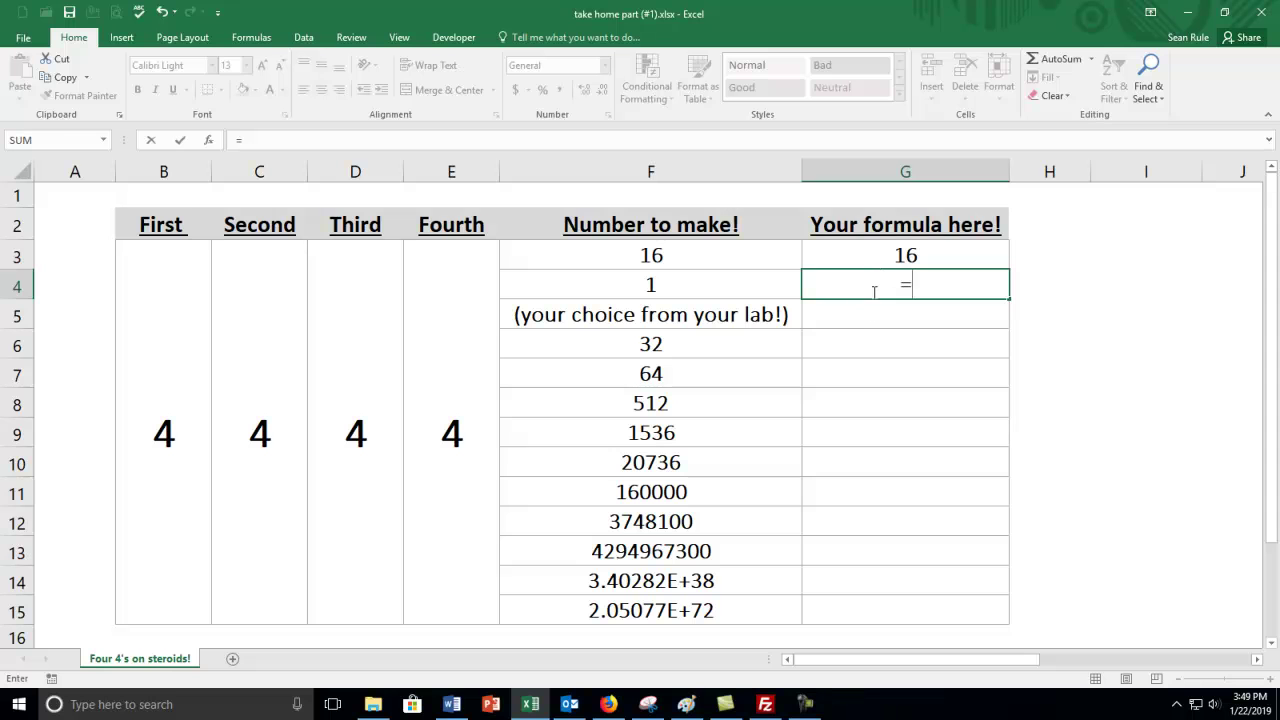
left_click(189, 406)
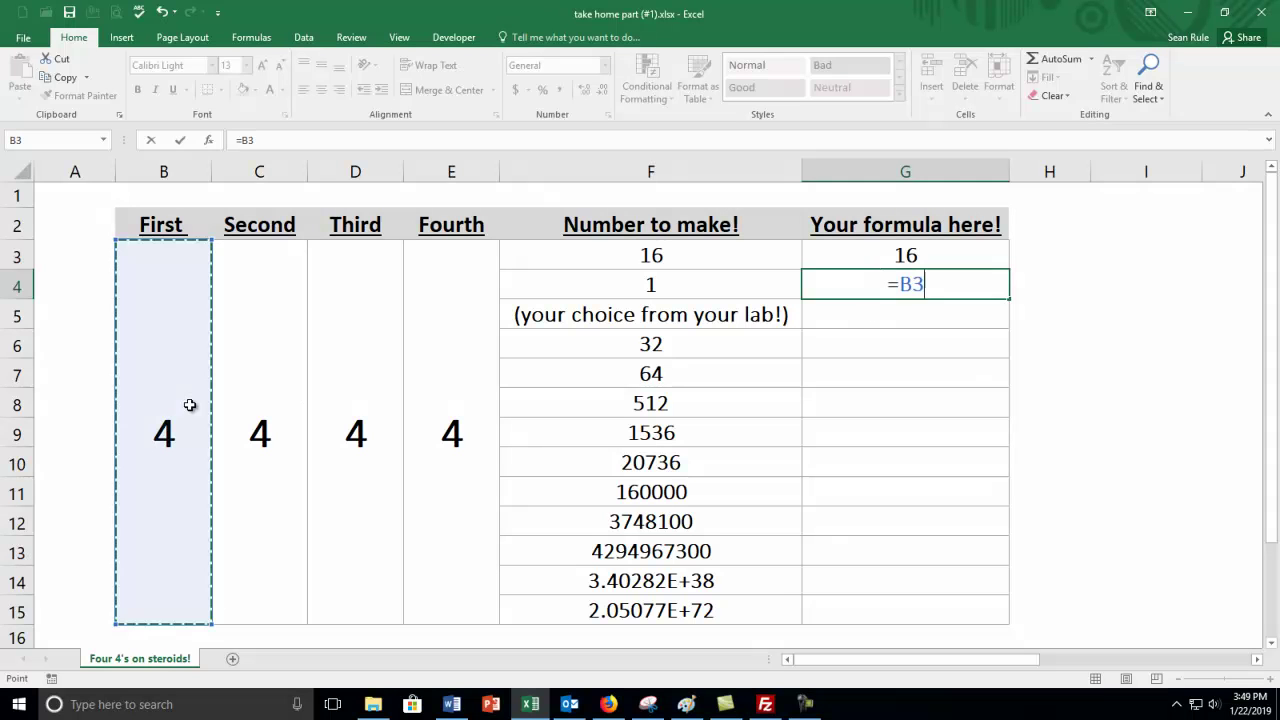
type("-")
left_click(256, 409)
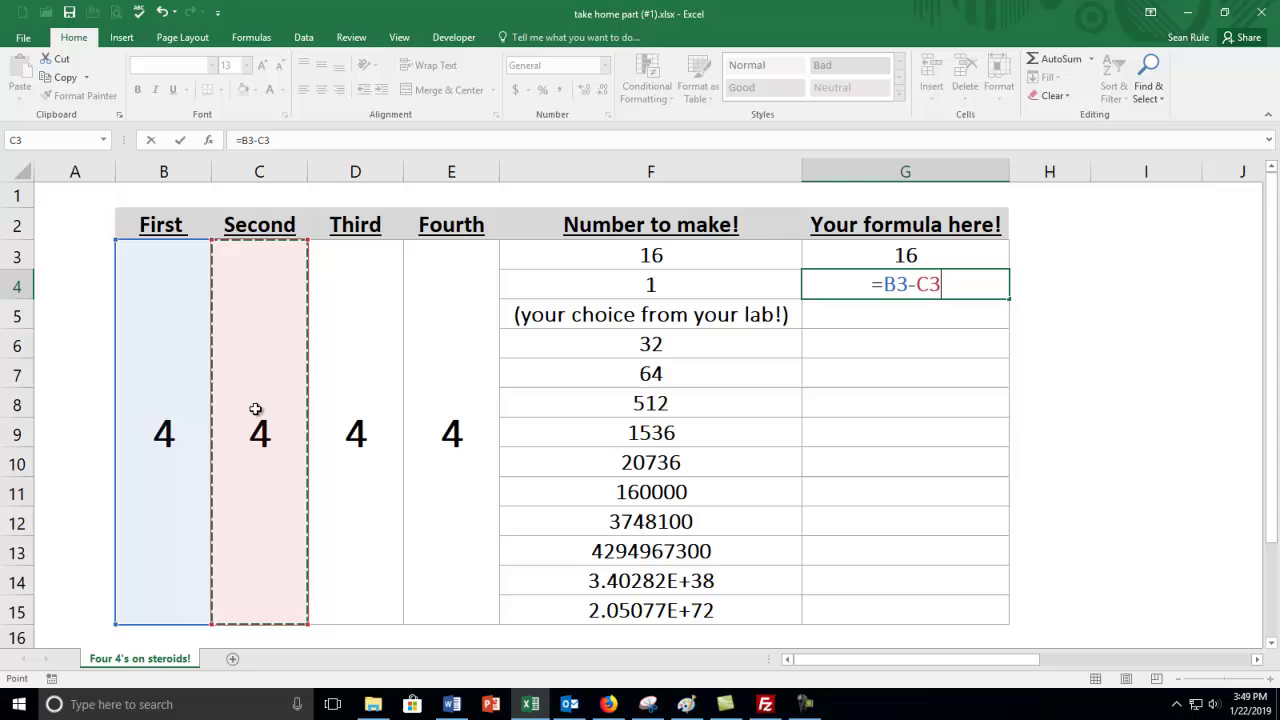
type("+")
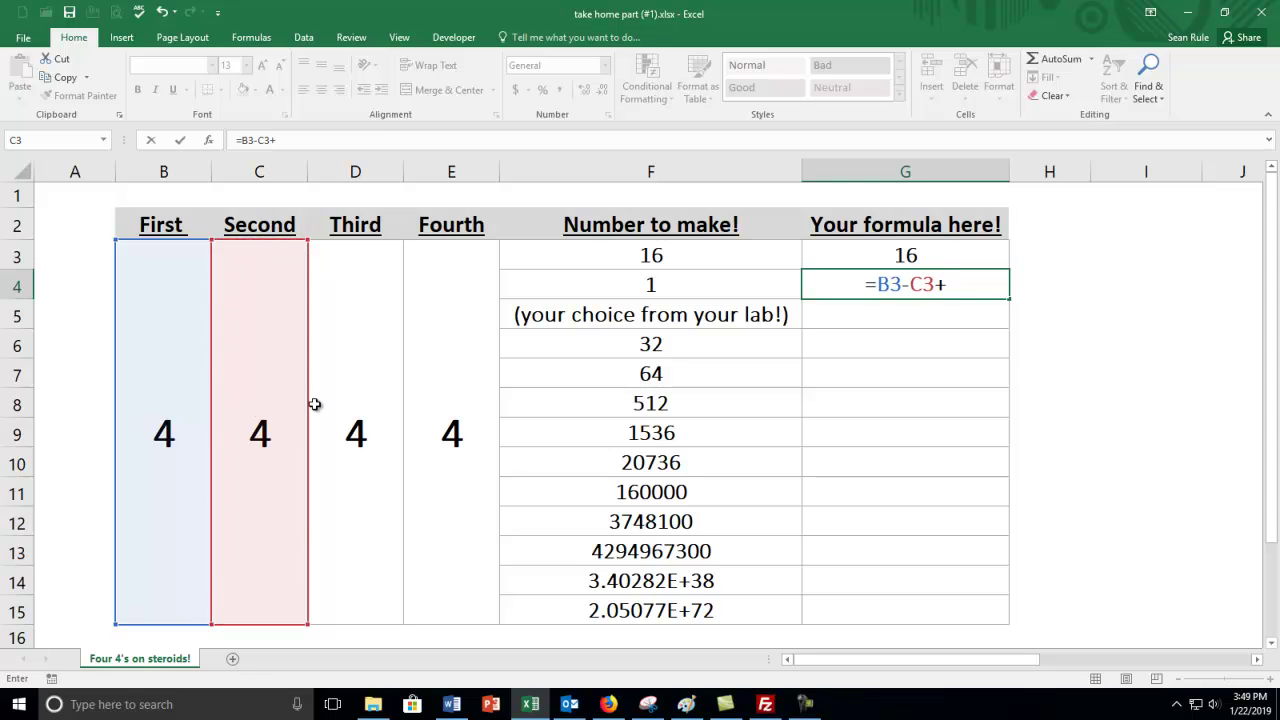
left_click(352, 413)
type("/")
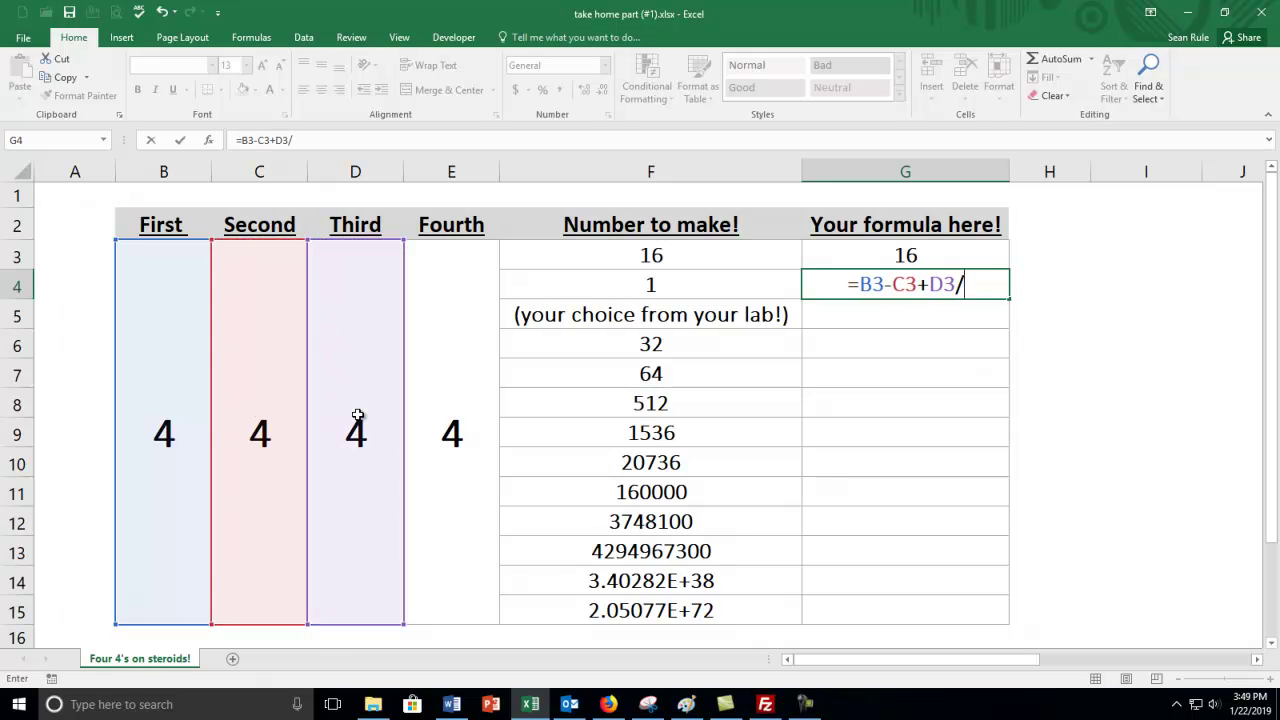
left_click(423, 420)
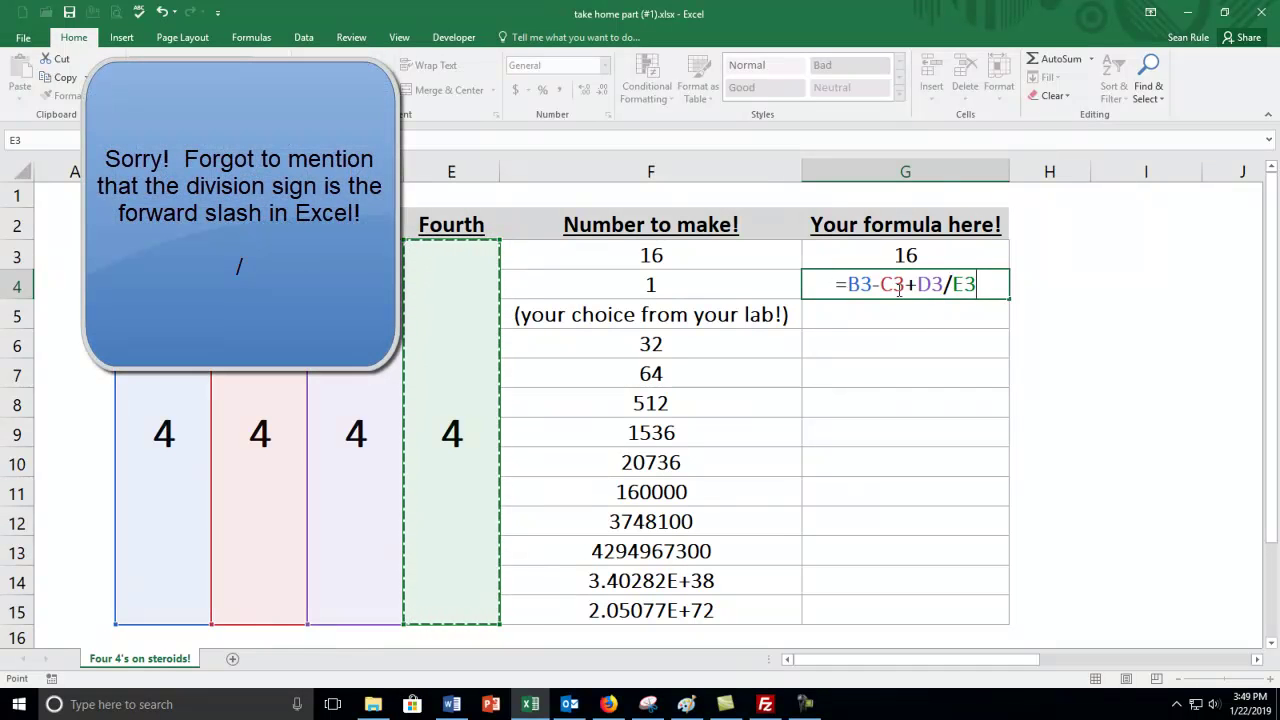
key("Return")
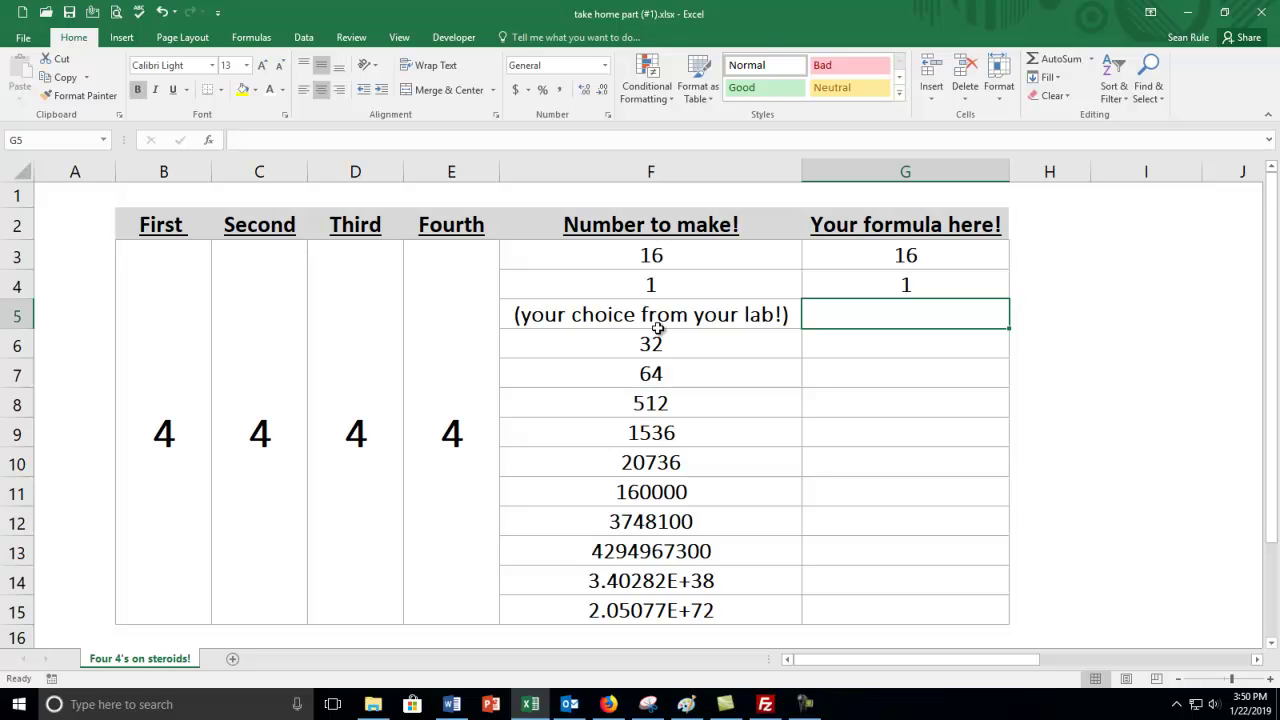
- Replace the remaining "(your choice from your lab!)" placeholder in F5 with 8 as the number to make
left_click(668, 316)
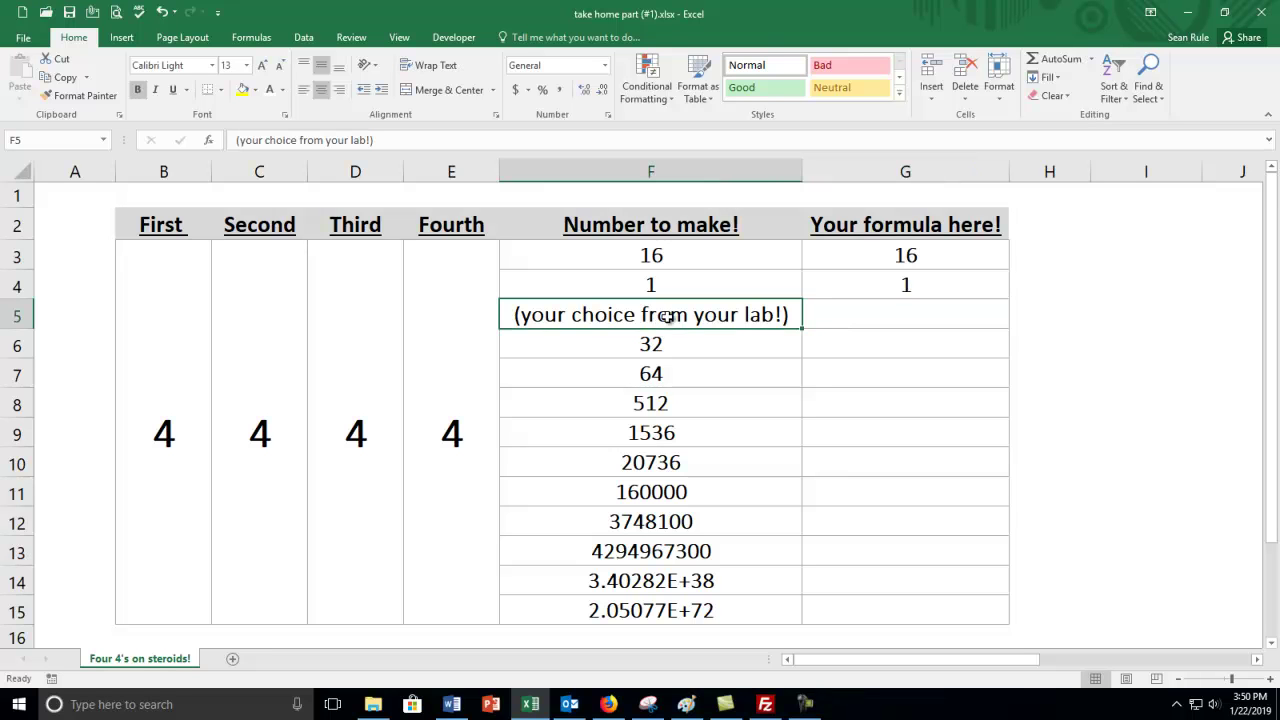
type("8")
key("Tab")
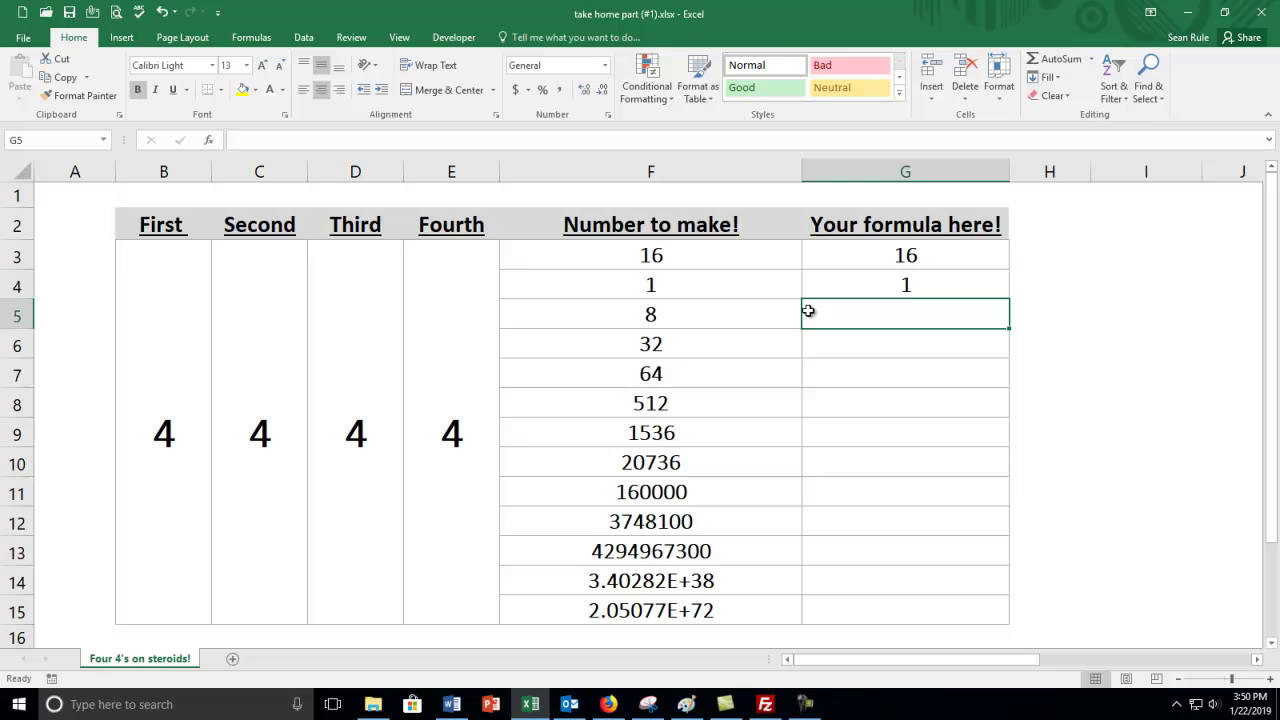
- Enter the formula =B3*C3-(D3+E3) in G5, referencing the four source cells
type("=")
left_click(162, 432)
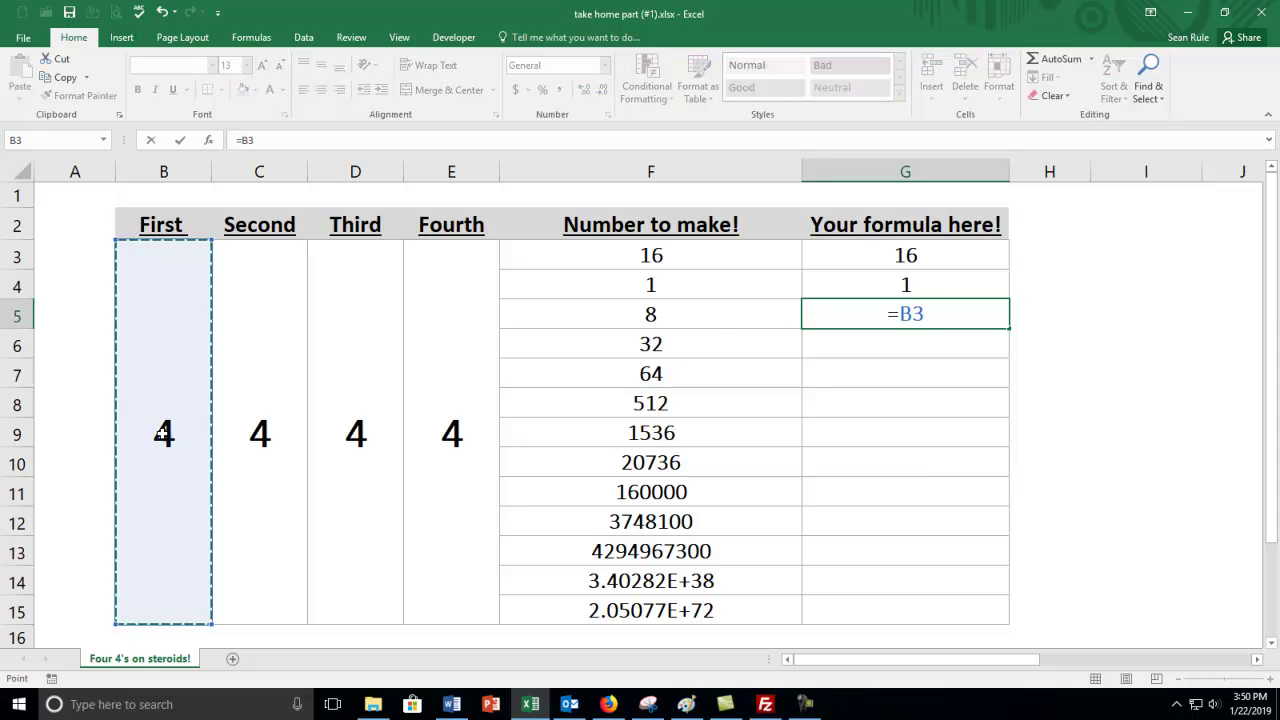
type("*")
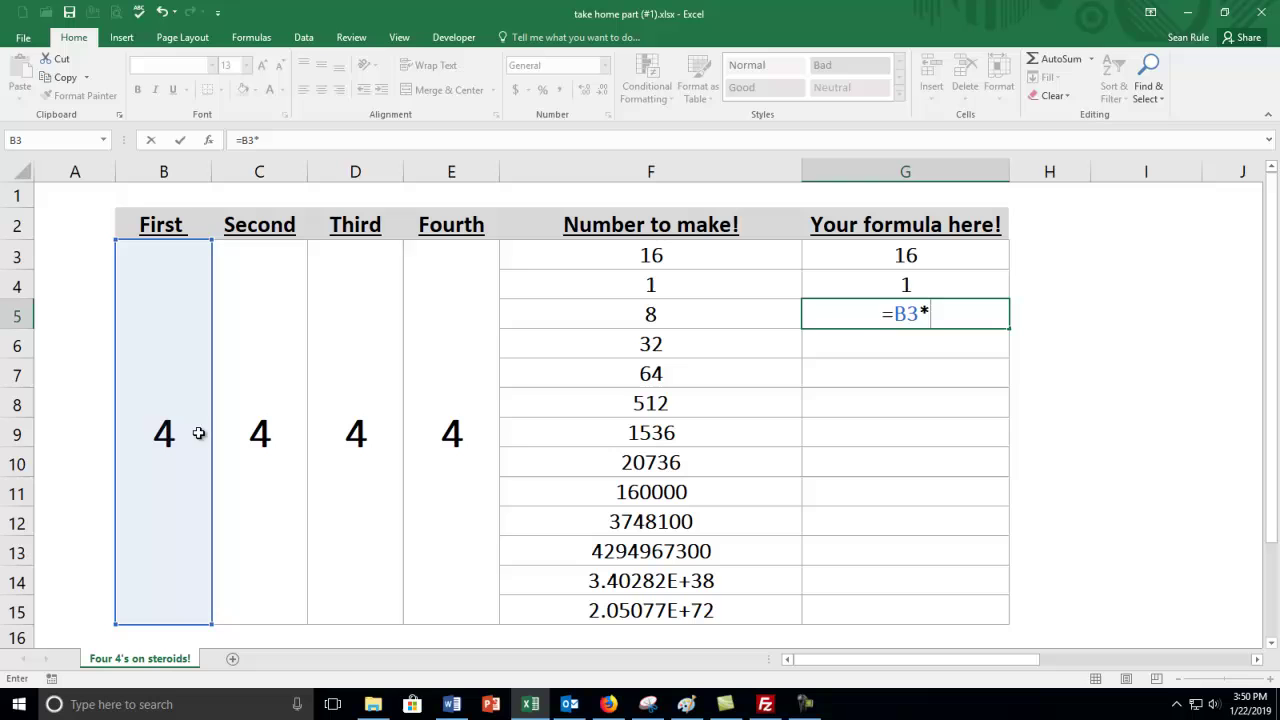
left_click(277, 421)
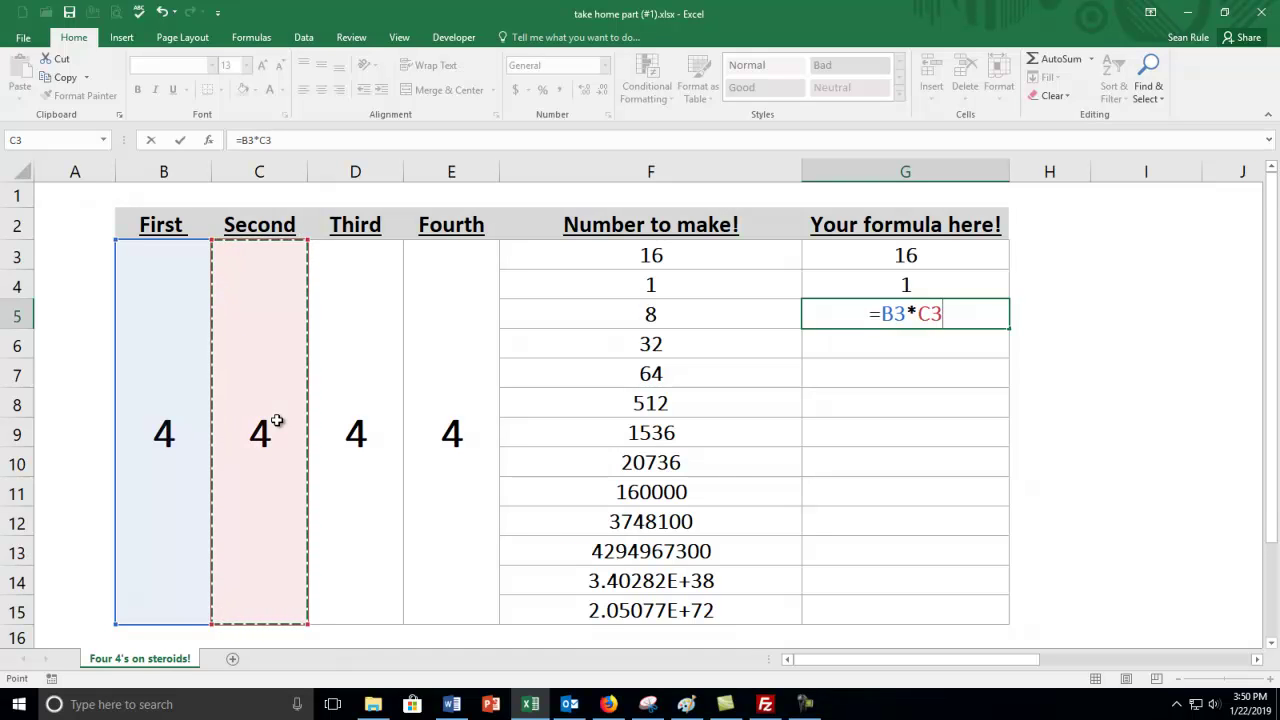
type("-")
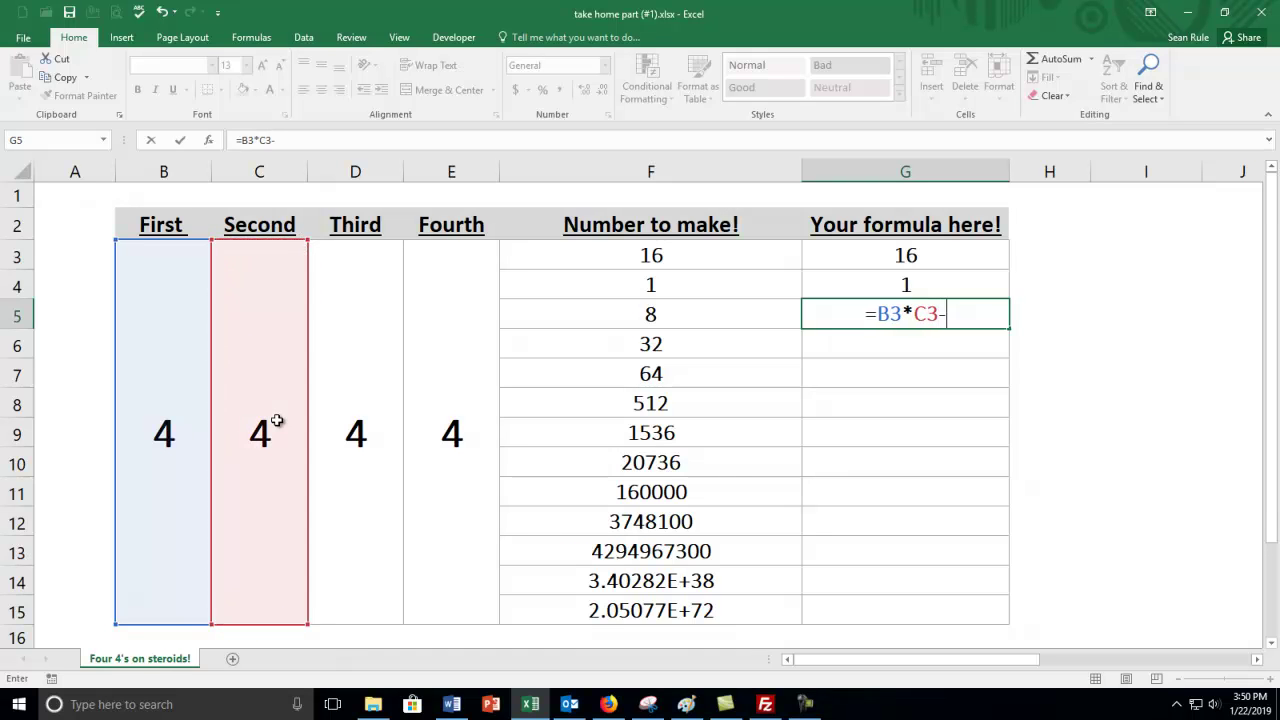
type("(")
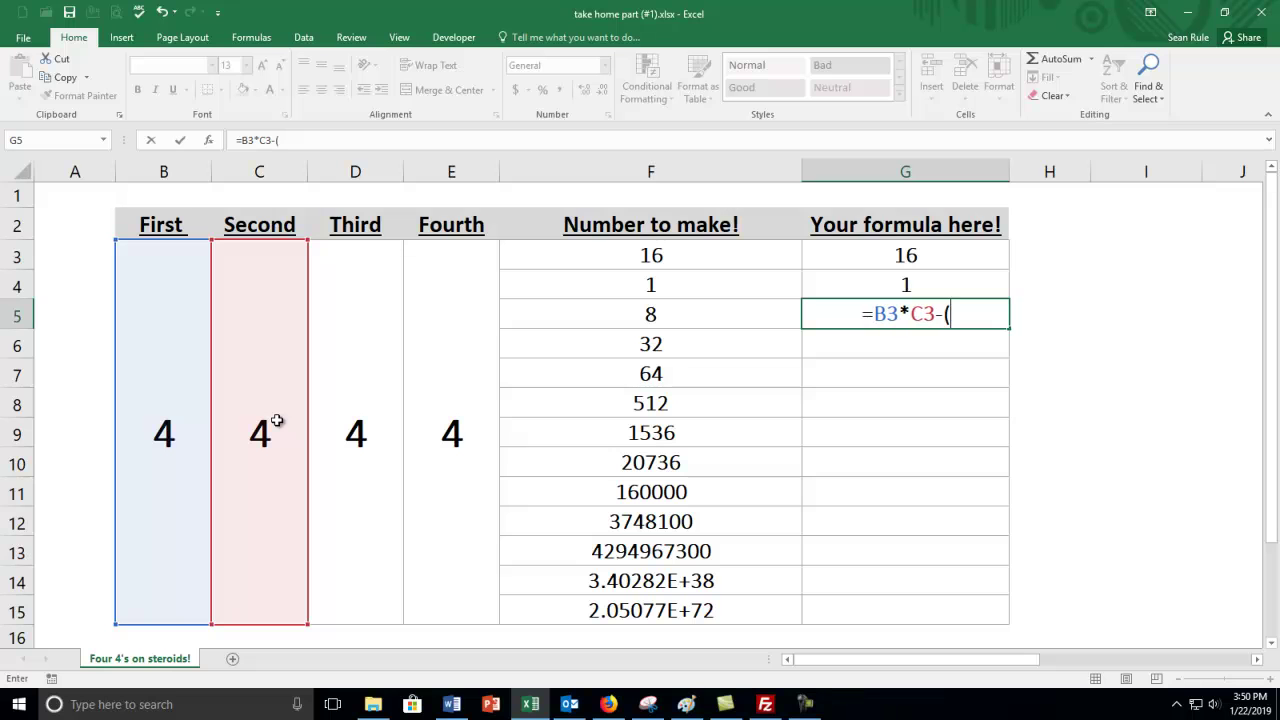
left_click(362, 432)
type("+")
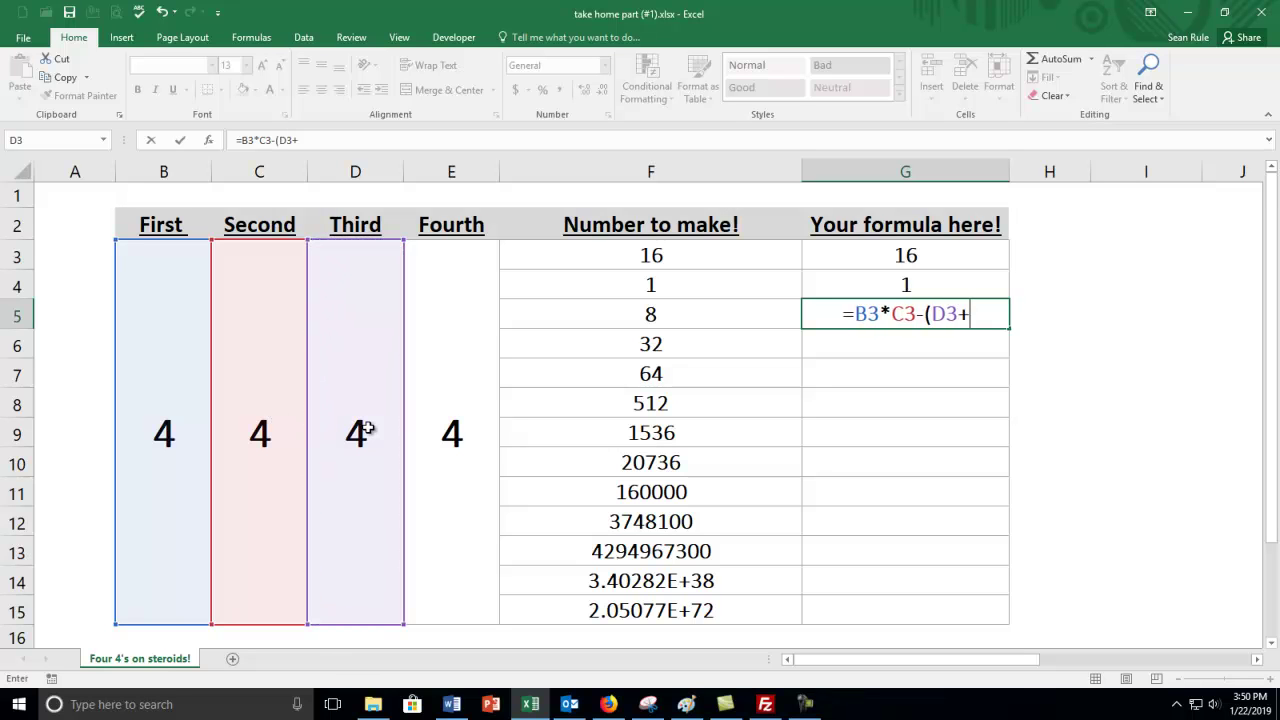
left_click(421, 422)
type(")")
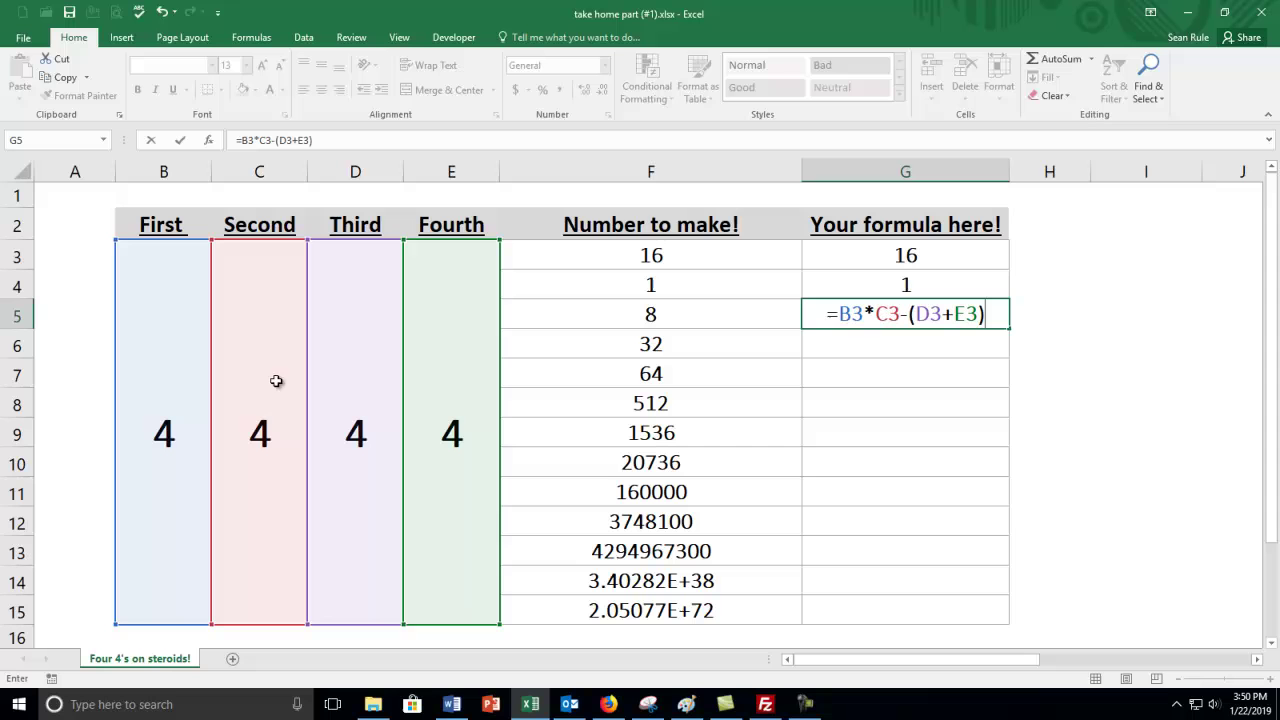
key("Return")
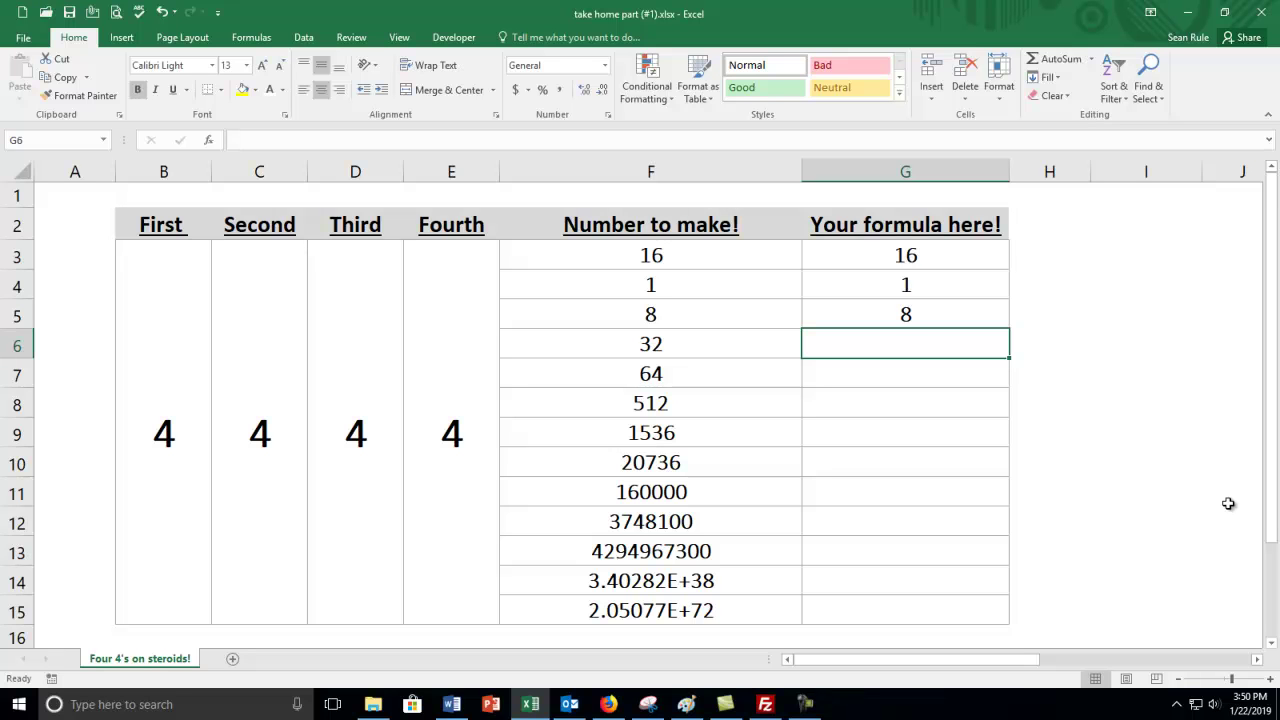
- Review the first three numbers to make in cells F3 through F5
left_click(674, 256)
left_click_drag(674, 256, 663, 300)
left_click(650, 258)
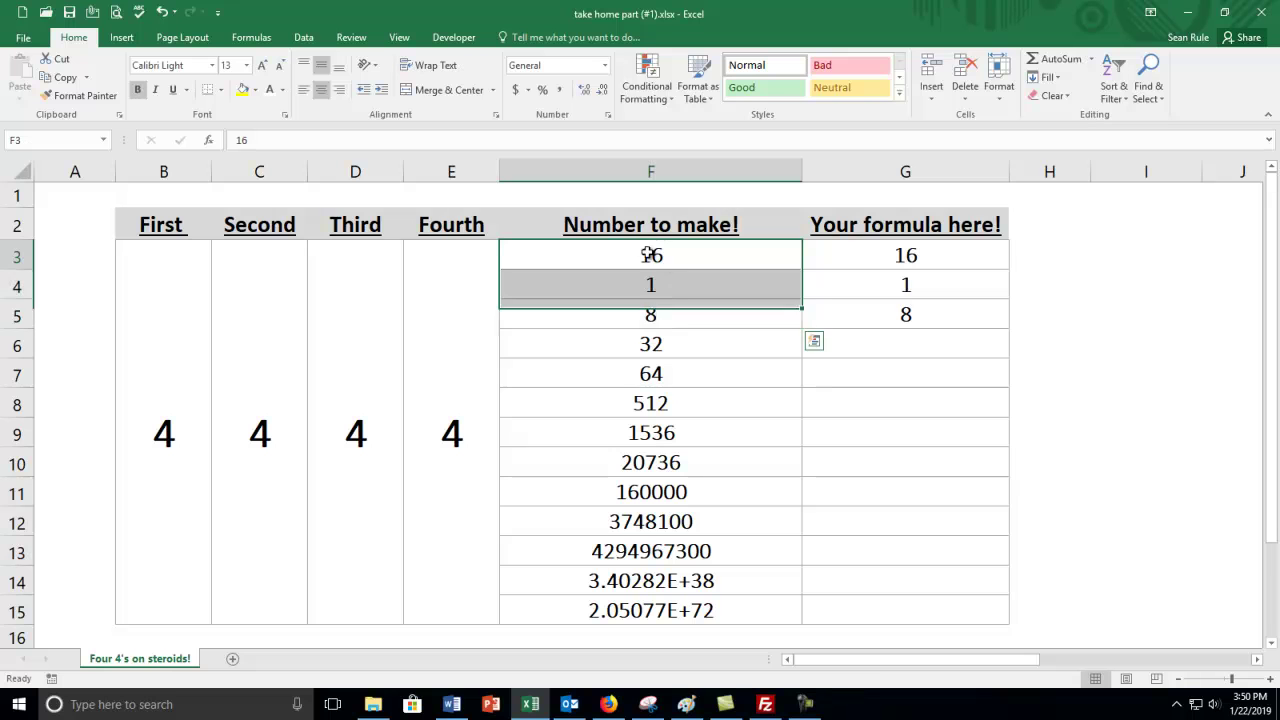
left_click(653, 288)
left_click(652, 314)
left_click(652, 255)
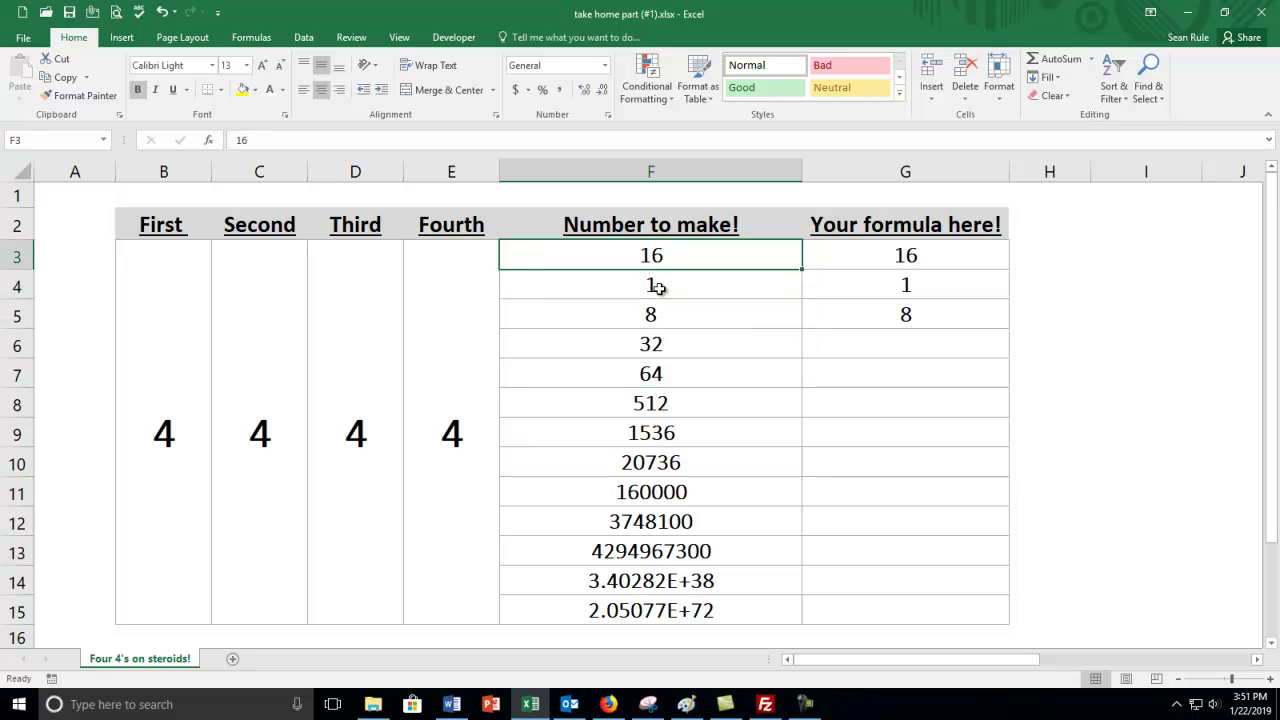
left_click(652, 287)
left_click(653, 314)
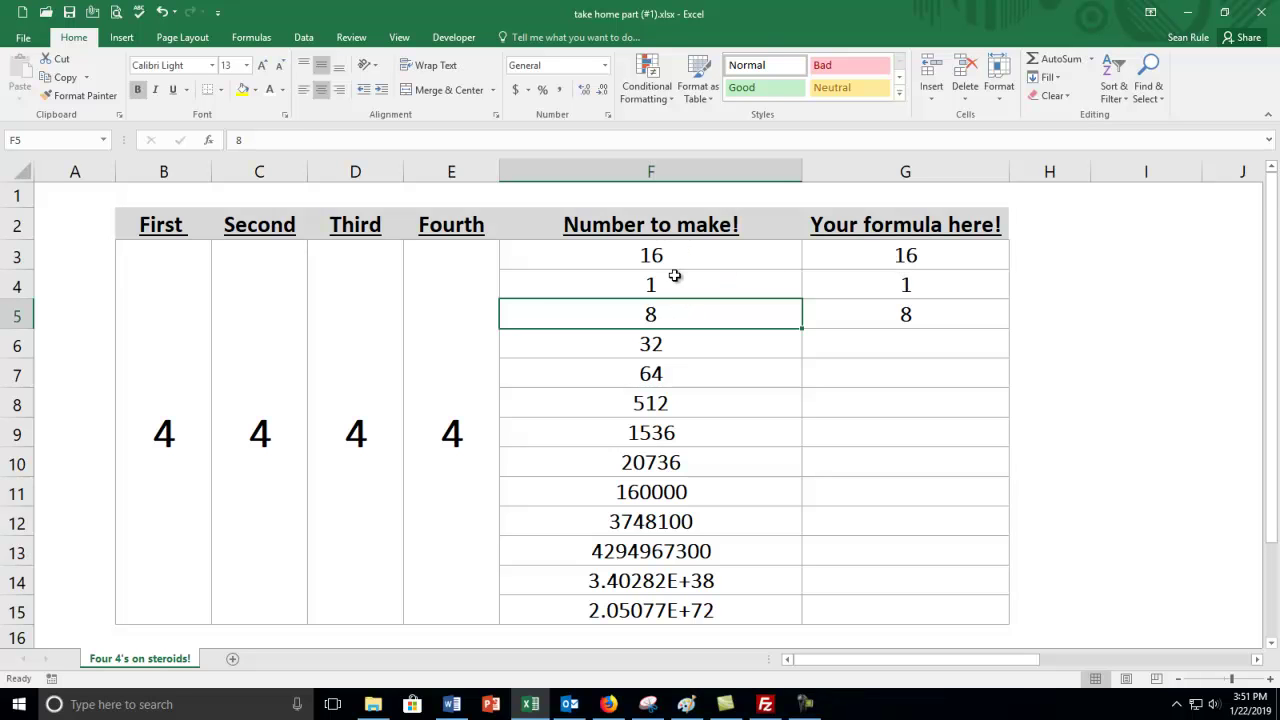
- Check the formulas in cells G3 through G5 against their numbers to make
left_click_drag(903, 255, 905, 314)
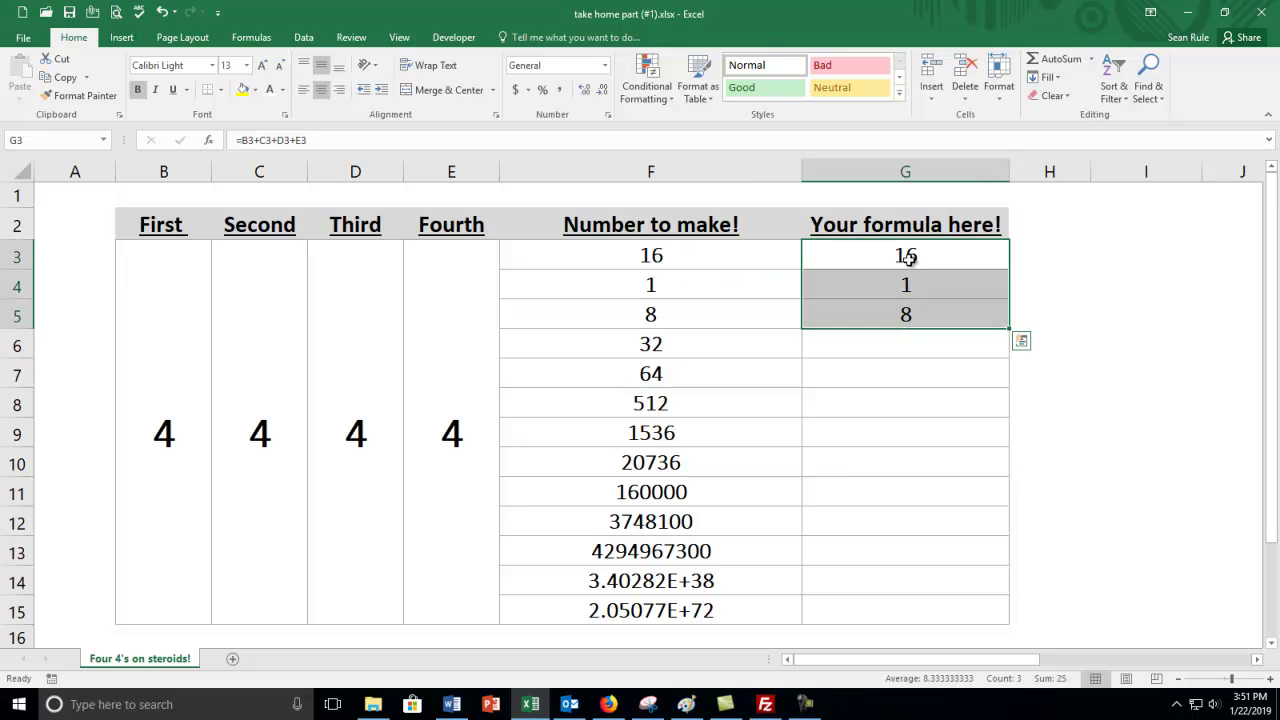
left_click(905, 256)
left_click(890, 284)
left_click(881, 320)
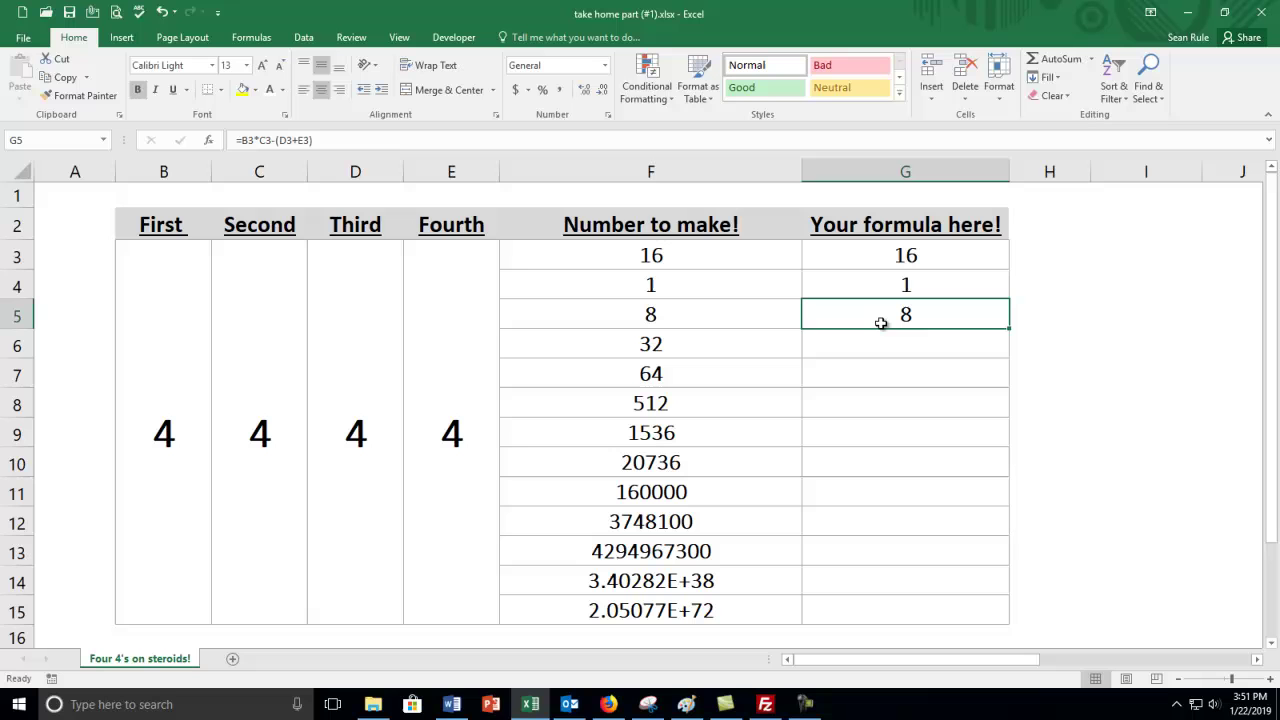
left_click(897, 284)
key("Up")
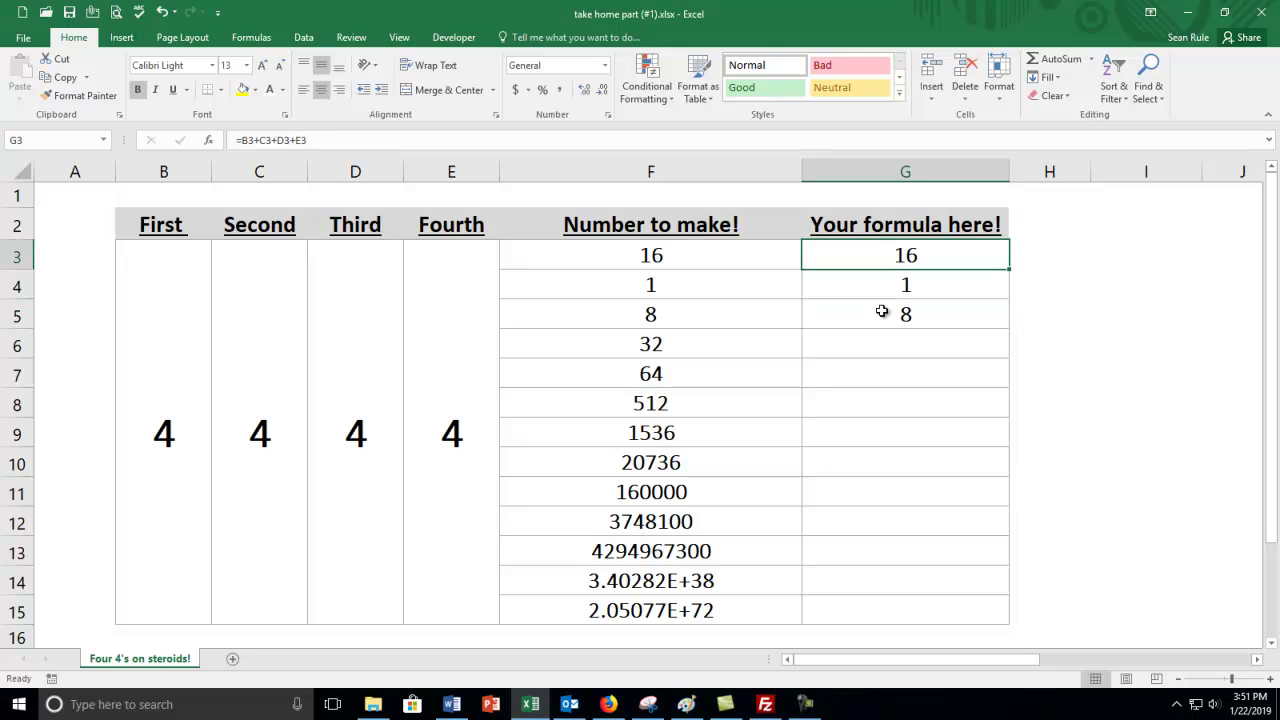
left_click(879, 280)
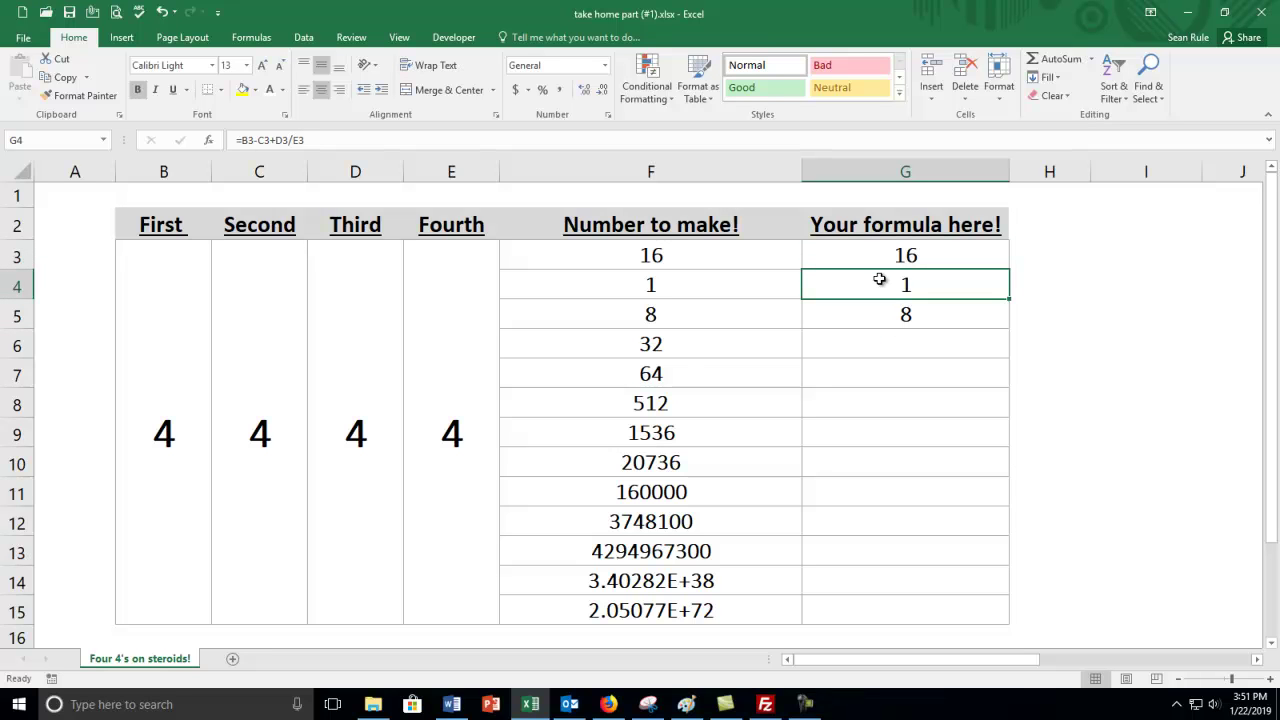